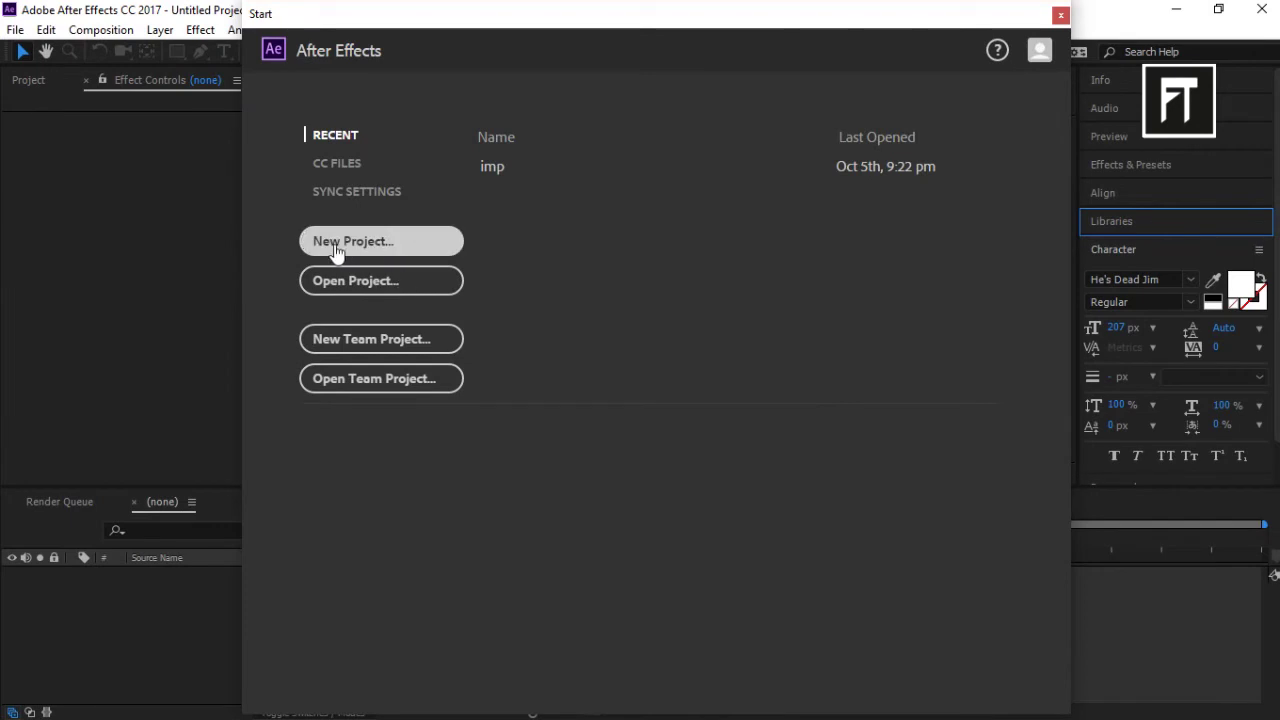
Create a new project and a 1920 x 1080, 30-second composition with the HDTV 1080 29.97 preset.
{"action": "left_click", "coordinate": [390, 248]}
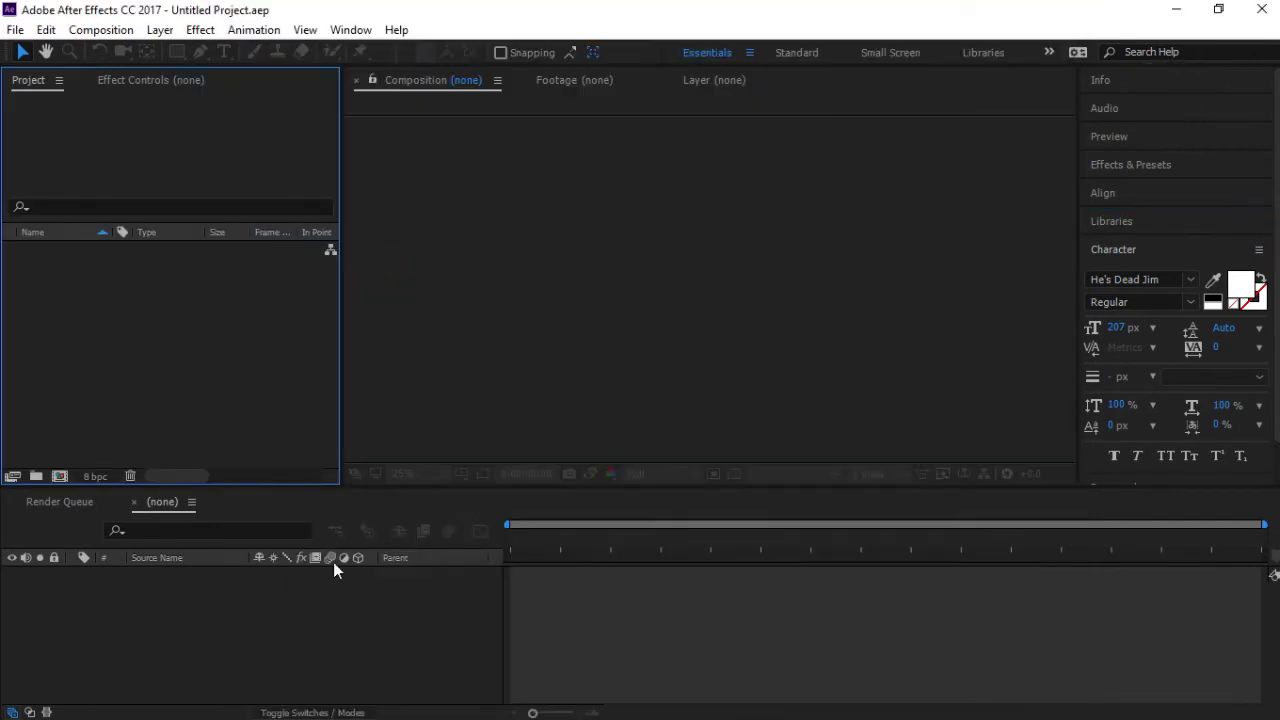
{"action": "left_click", "coordinate": [60, 476]}
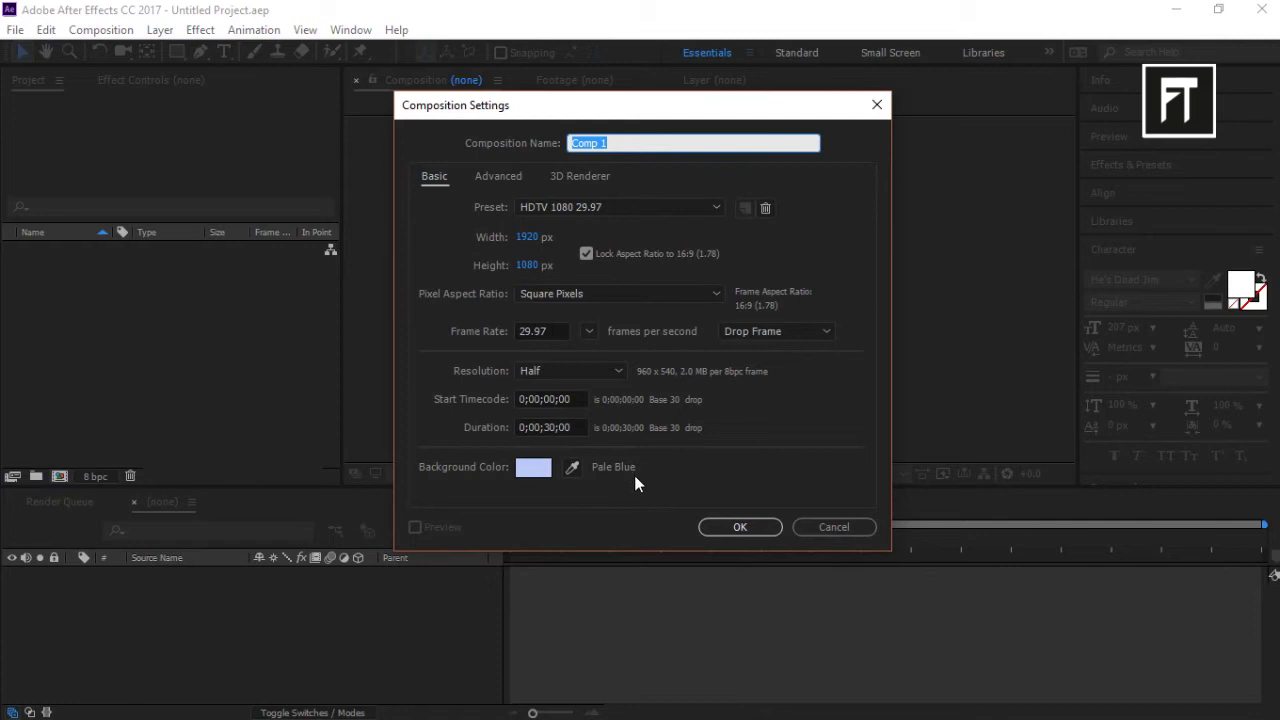
{"action": "left_click", "coordinate": [729, 528]}
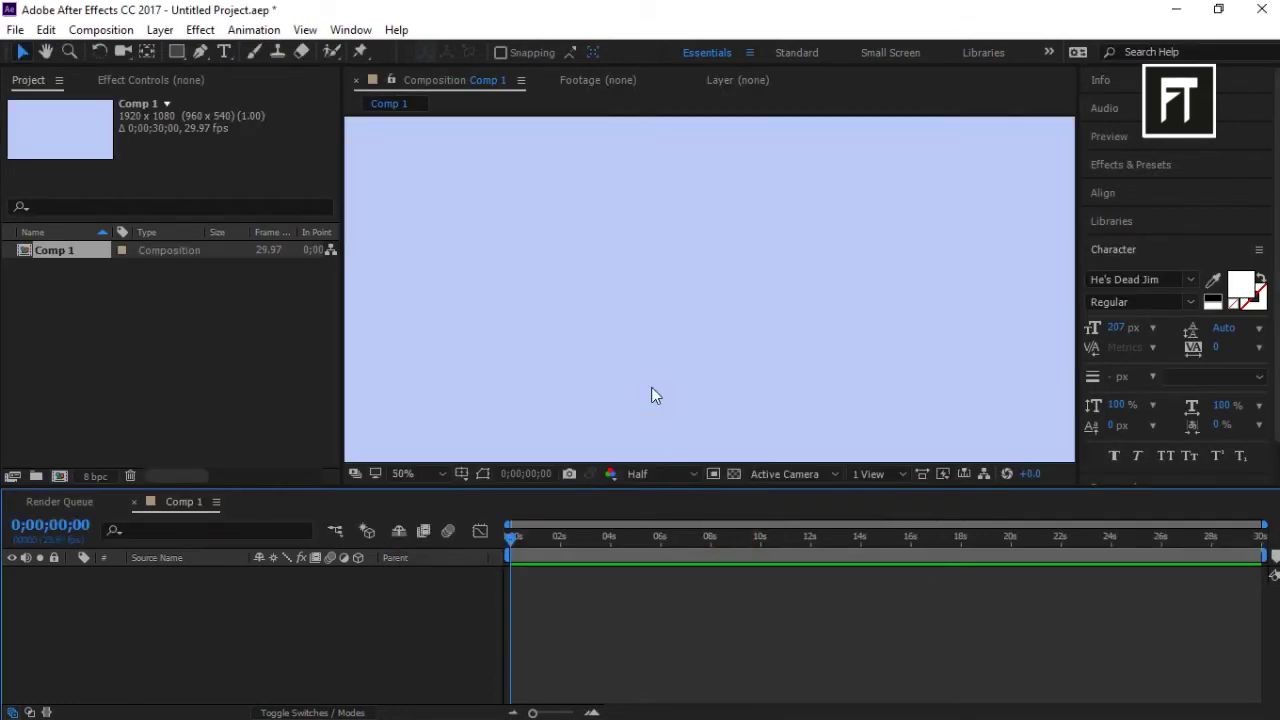
Add a text layer reading "text" and move it to the middle of the composition.
{"action": "right_click", "coordinate": [245, 622]}
{"action": "mouse_move", "coordinate": [440, 441]}
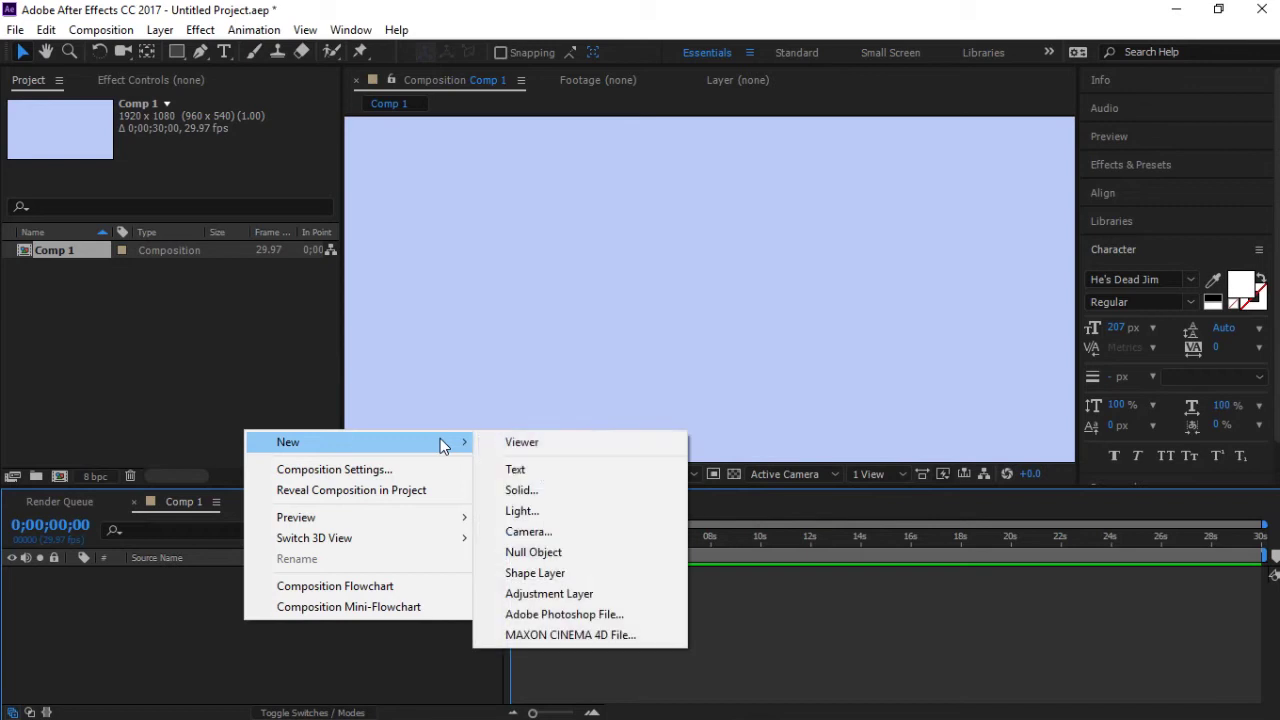
{"action": "left_click", "coordinate": [533, 471]}
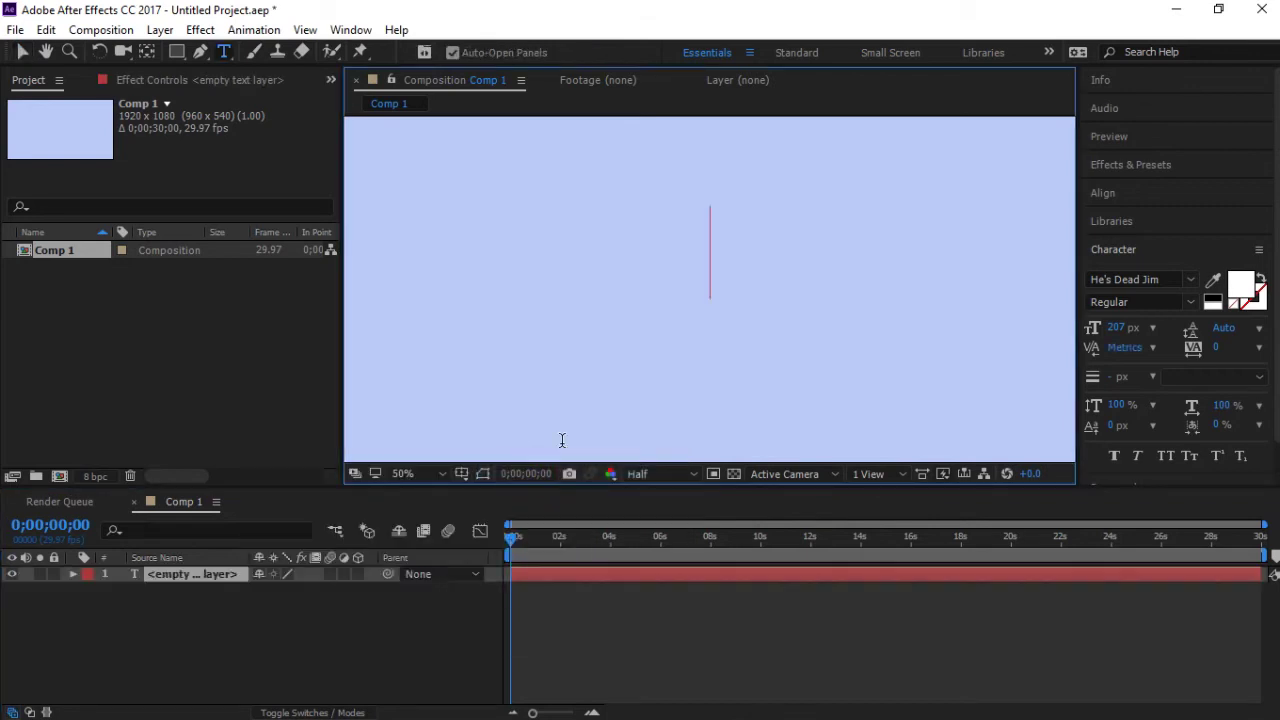
{"action": "type", "text": "text"}
{"action": "left_click_drag", "start_coordinate": [768, 374], "coordinate": [675, 402]}
Apply the Warp 9.8 animation preset from the Mechanical text presets to the text layer.
{"action": "left_click", "coordinate": [1190, 249]}
{"action": "left_click", "coordinate": [1157, 166]}
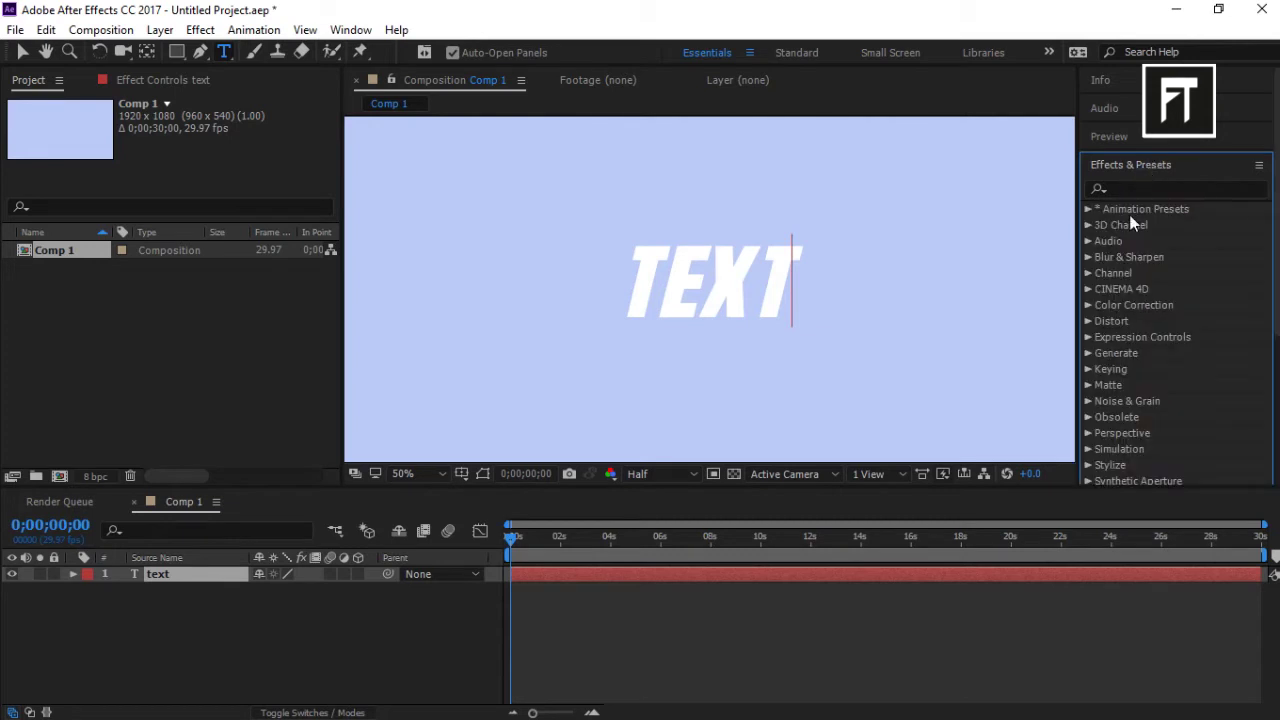
{"action": "scroll", "coordinate": [1122, 229], "scroll_direction": "down", "scroll_amount": 2}
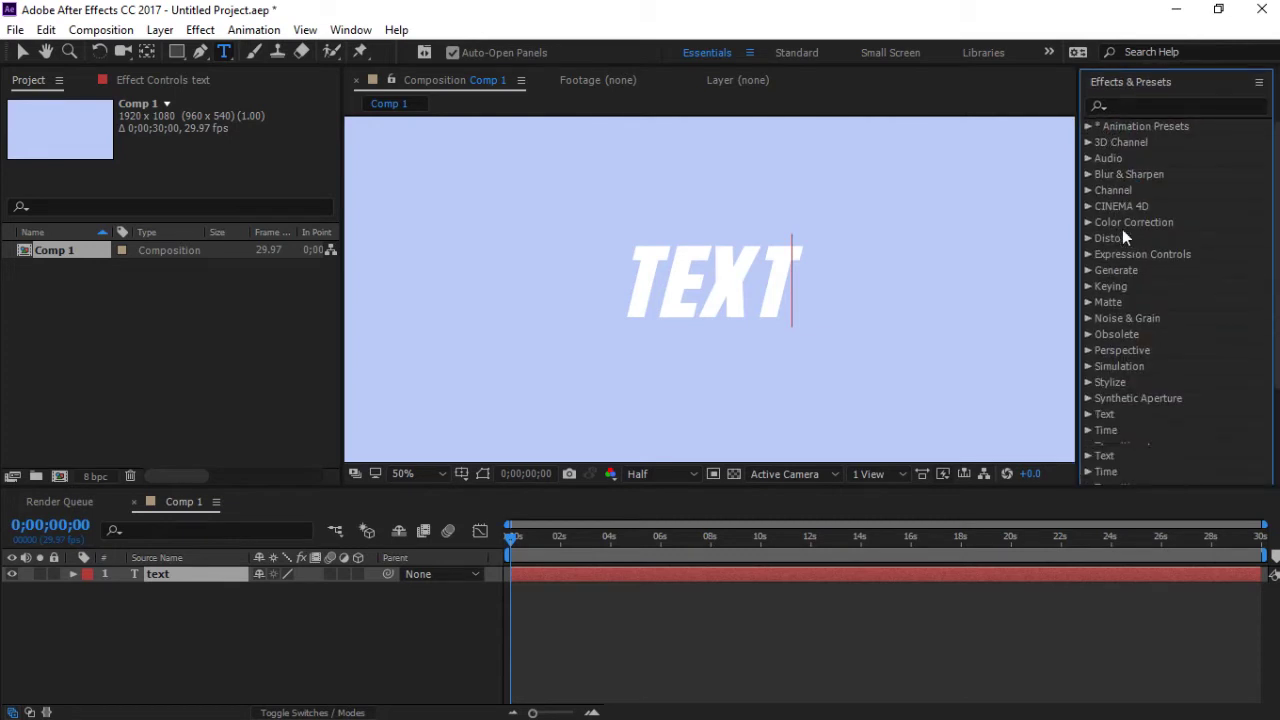
{"action": "left_click", "coordinate": [1087, 127]}
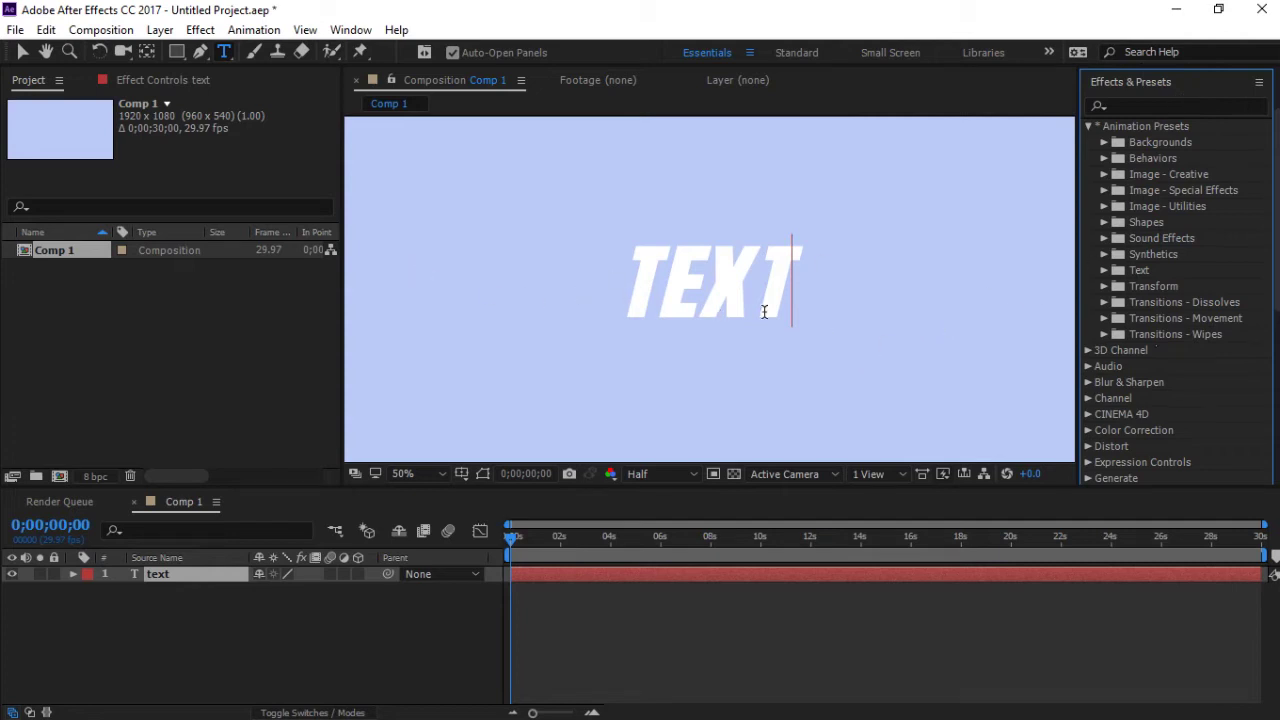
{"action": "left_click", "coordinate": [1104, 268]}
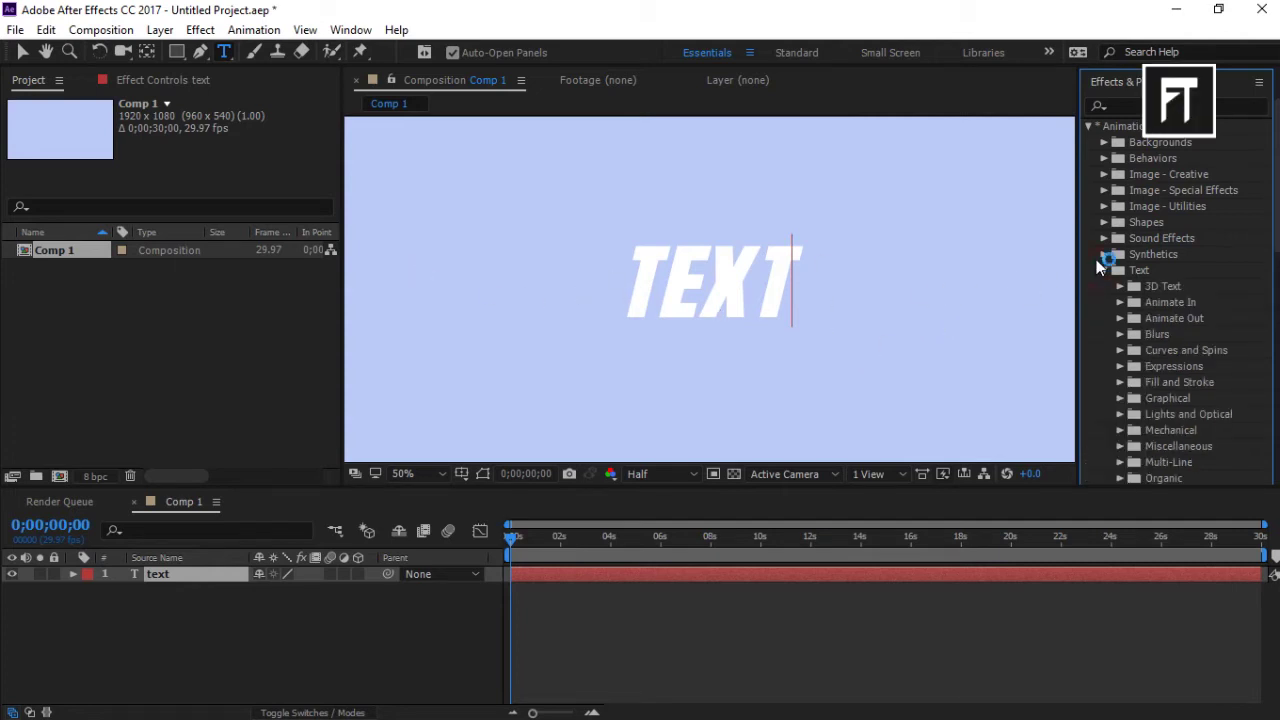
{"action": "scroll", "coordinate": [1205, 300], "scroll_direction": "down", "scroll_amount": 2}
{"action": "left_click", "coordinate": [1119, 346]}
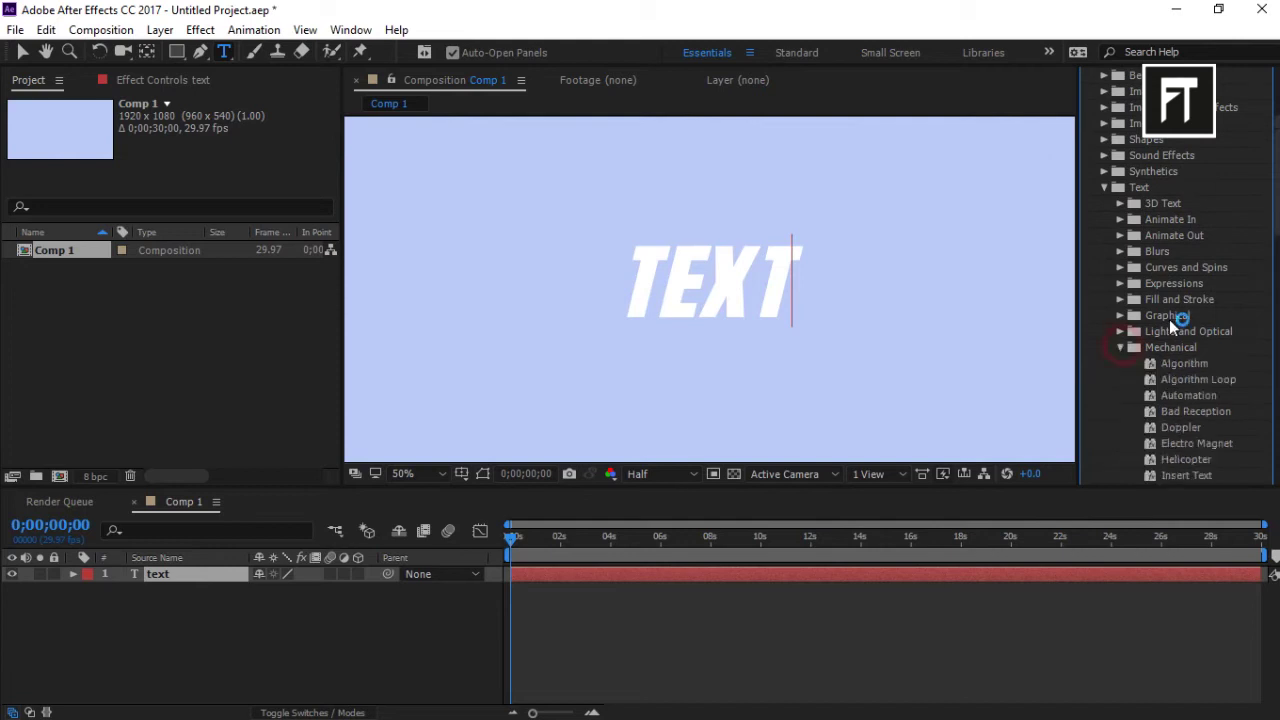
{"action": "scroll", "coordinate": [1171, 312], "scroll_direction": "down", "scroll_amount": 5}
{"action": "left_click", "coordinate": [1177, 420]}
{"action": "left_click_drag", "start_coordinate": [1159, 414], "coordinate": [183, 580]}
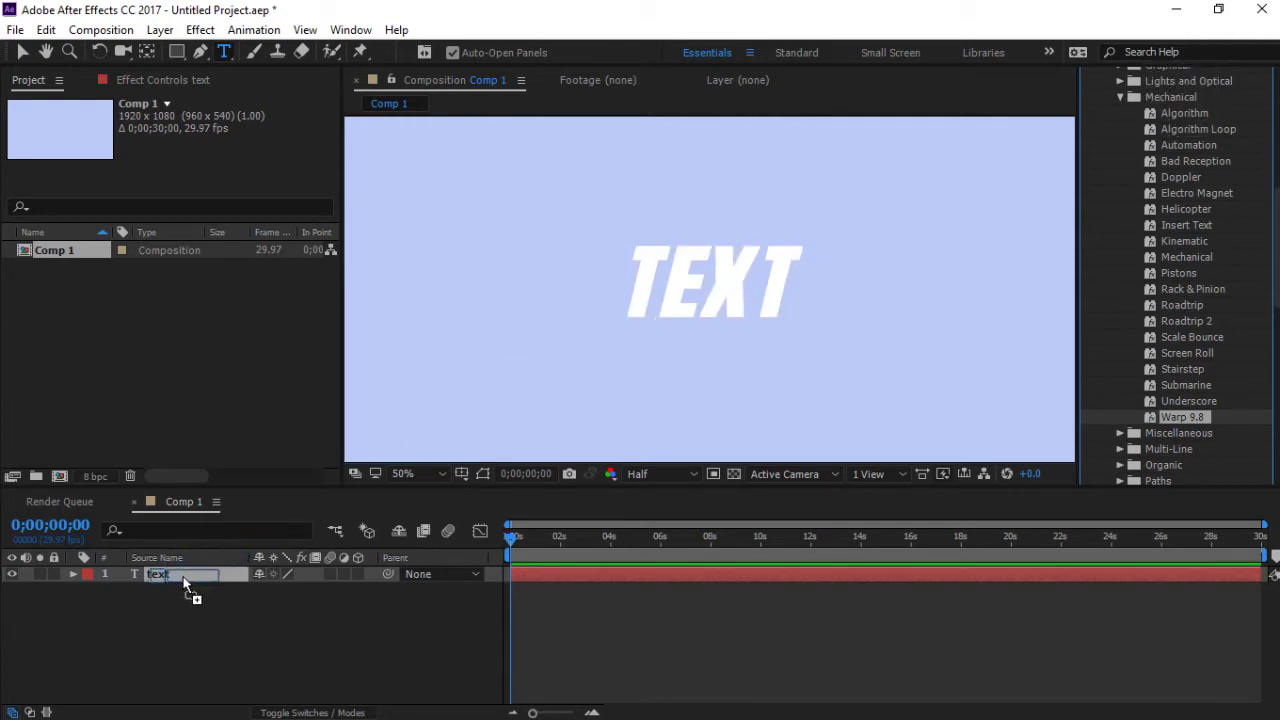
{"action": "left_click", "coordinate": [212, 575]}
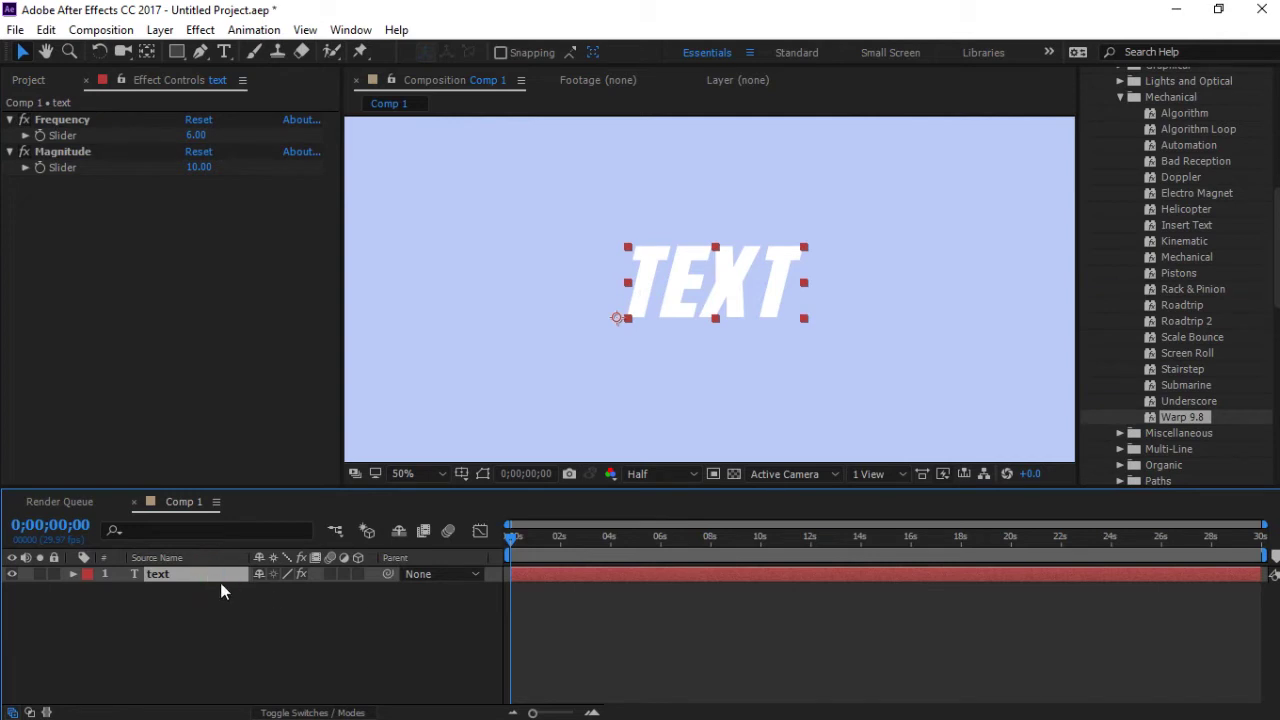
Show the text layer's animated properties, preview the Warp 9.8 animation and undo the preset.
{"action": "key", "text": "u"}
{"action": "key", "text": "u"}
{"action": "mouse_move", "coordinate": [511, 543]}
{"action": "left_mouse_down"}
{"action": "mouse_move", "coordinate": [676, 543]}
{"action": "mouse_move", "coordinate": [494, 542]}
{"action": "left_mouse_up"}
{"action": "key", "text": "space"}
{"action": "key", "text": "space"}
{"action": "left_click", "coordinate": [45, 30]}
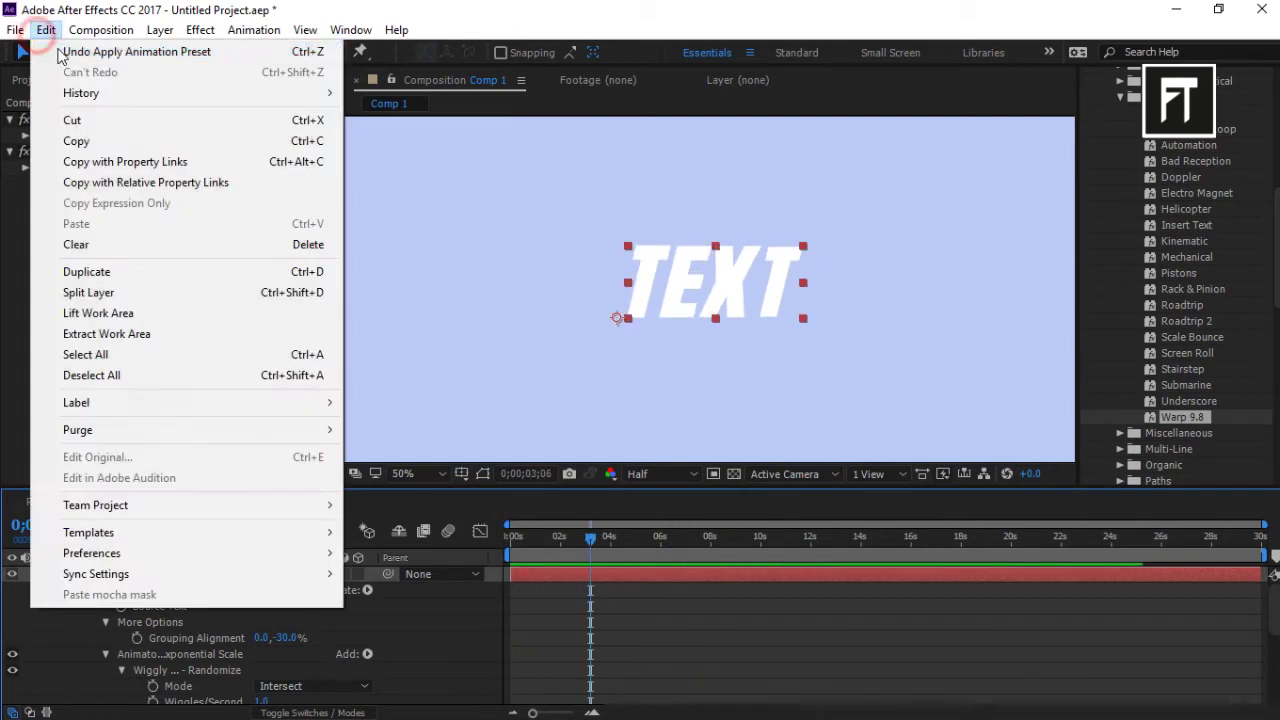
{"action": "left_click", "coordinate": [70, 48]}
Apply the Kinematic preset to the text and reveal its keyframes in the timeline.
{"action": "left_click_drag", "start_coordinate": [1183, 240], "coordinate": [707, 274]}
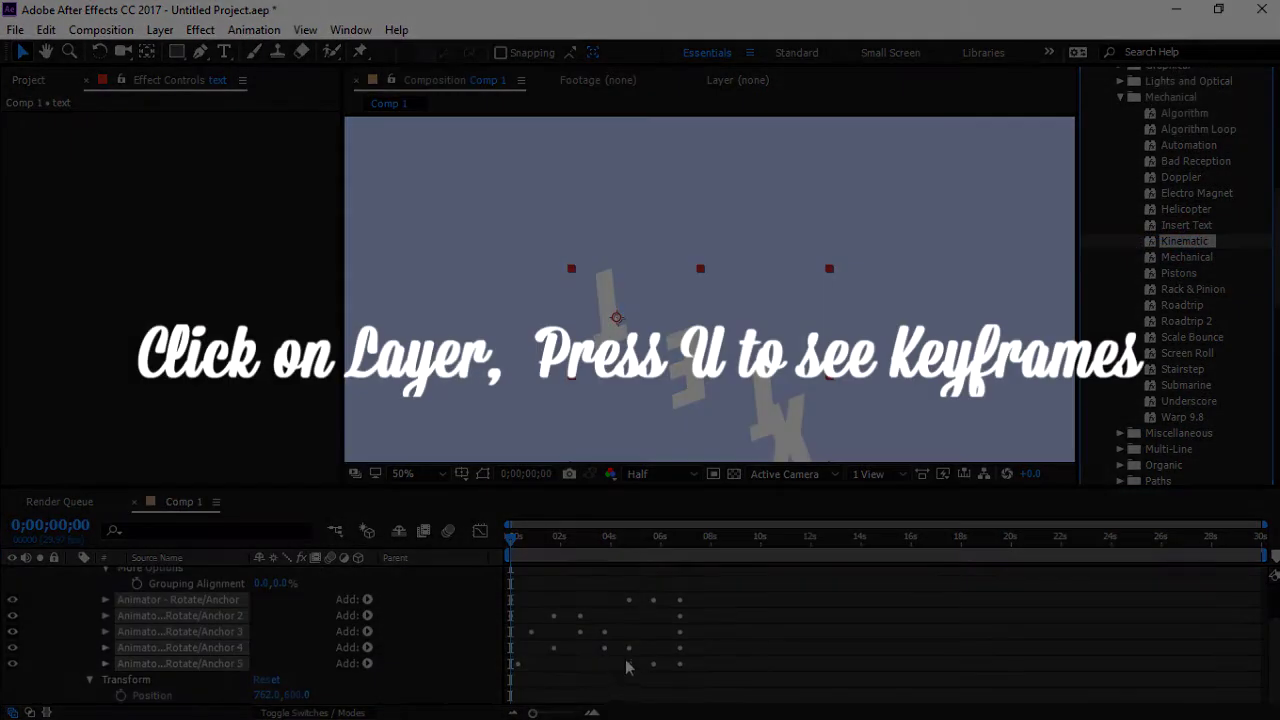
{"action": "left_click", "coordinate": [76, 574]}
{"action": "left_click", "coordinate": [200, 574]}
{"action": "key", "text": "u"}
Scrub through the start of the Kinematic animation and undo the preset.
{"action": "left_click", "coordinate": [528, 538]}
{"action": "left_click_drag", "start_coordinate": [529, 538], "coordinate": [330, 530]}
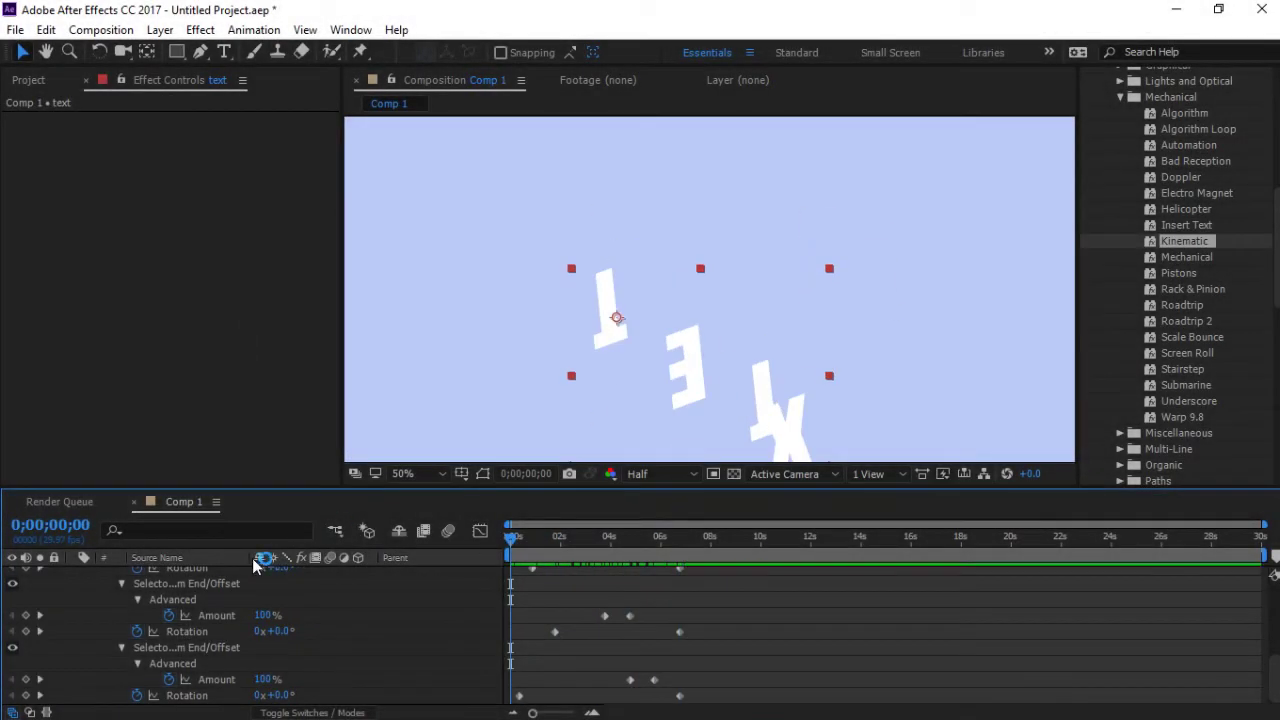
{"action": "scroll", "coordinate": [330, 530], "scroll_direction": "up", "scroll_amount": 5}
{"action": "left_click", "coordinate": [46, 30]}
{"action": "left_click", "coordinate": [80, 48]}
Apply the Card Wipe - 3D pixelstorm preset from Transitions - Movement to the text layer.
{"action": "scroll", "coordinate": [1242, 266], "scroll_direction": "down", "scroll_amount": 6}
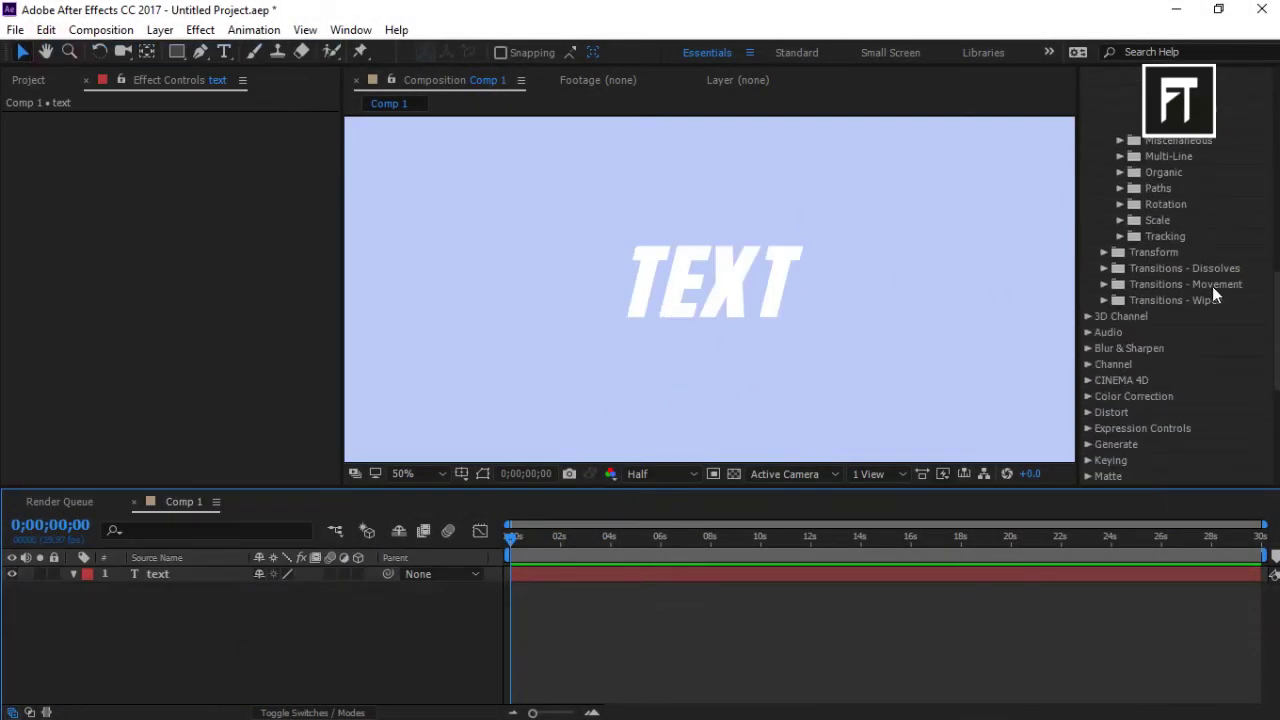
{"action": "left_click", "coordinate": [1104, 284]}
{"action": "scroll", "coordinate": [1110, 300], "scroll_direction": "down", "scroll_amount": 3}
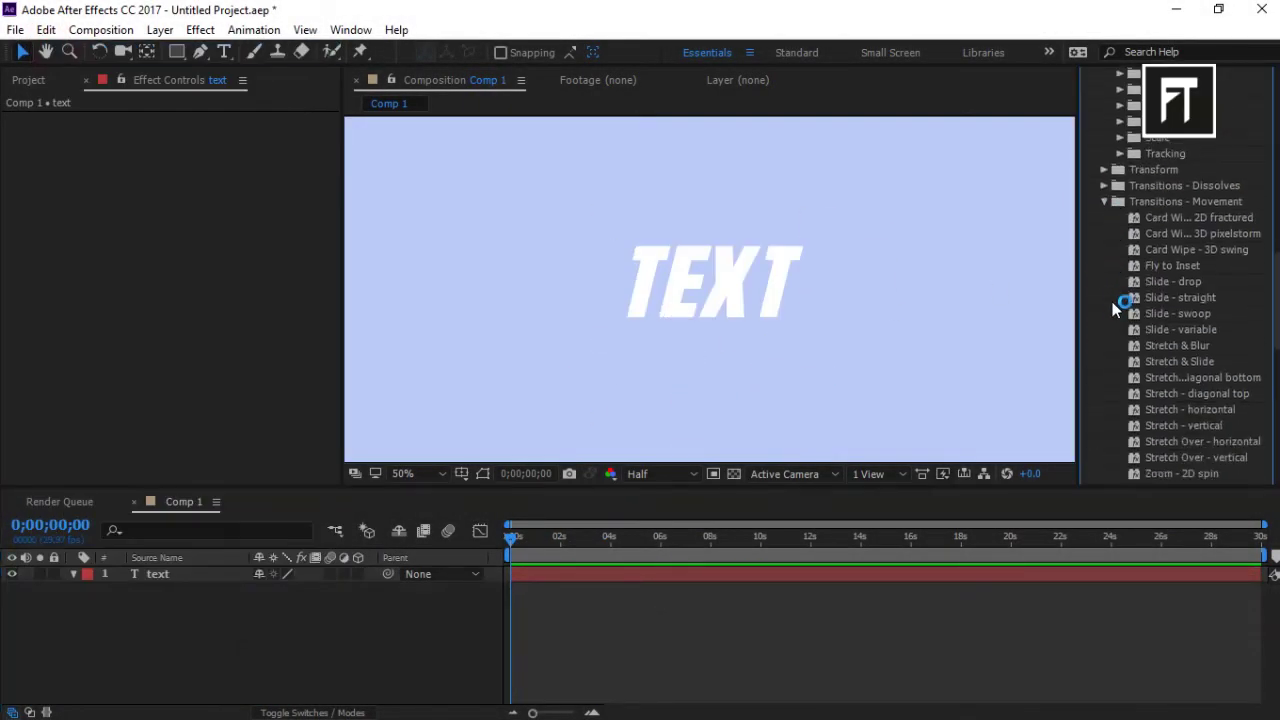
{"action": "left_click", "coordinate": [1236, 236]}
{"action": "left_click_drag", "start_coordinate": [1205, 236], "coordinate": [175, 573]}
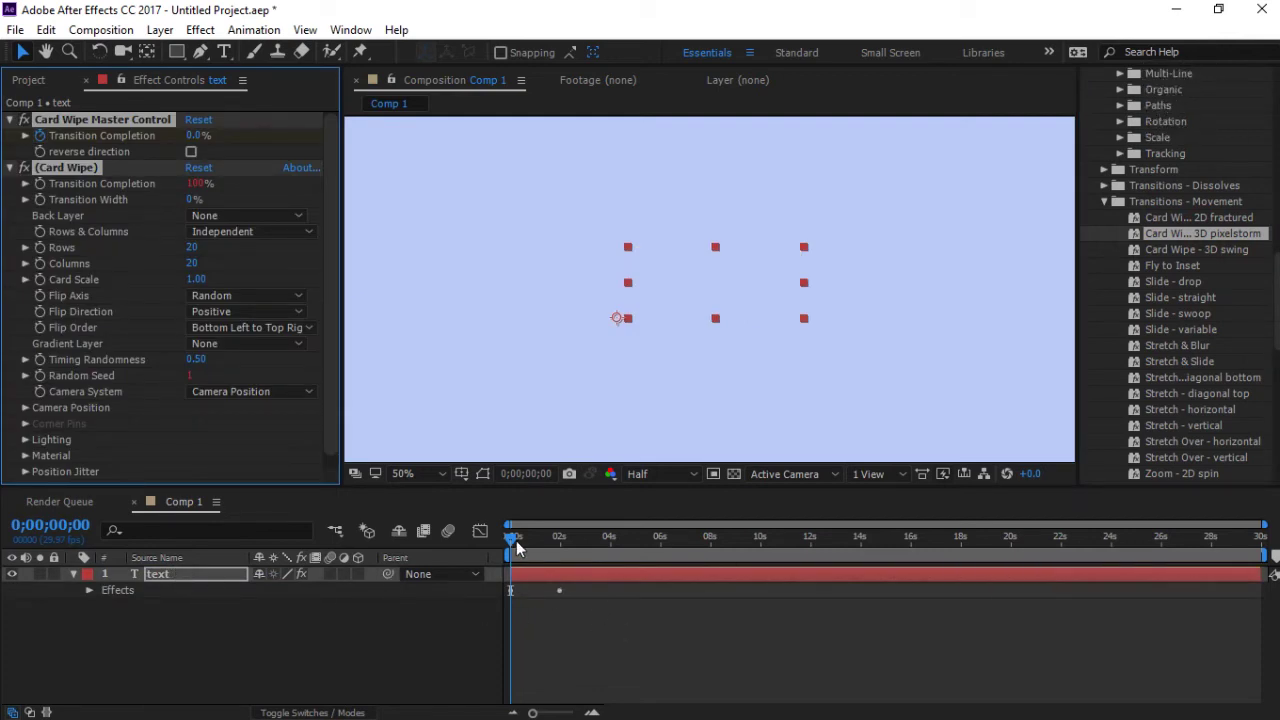
Preview the Card Wipe transition on the text over its first three seconds.
{"action": "left_click_drag", "start_coordinate": [517, 548], "coordinate": [584, 548]}
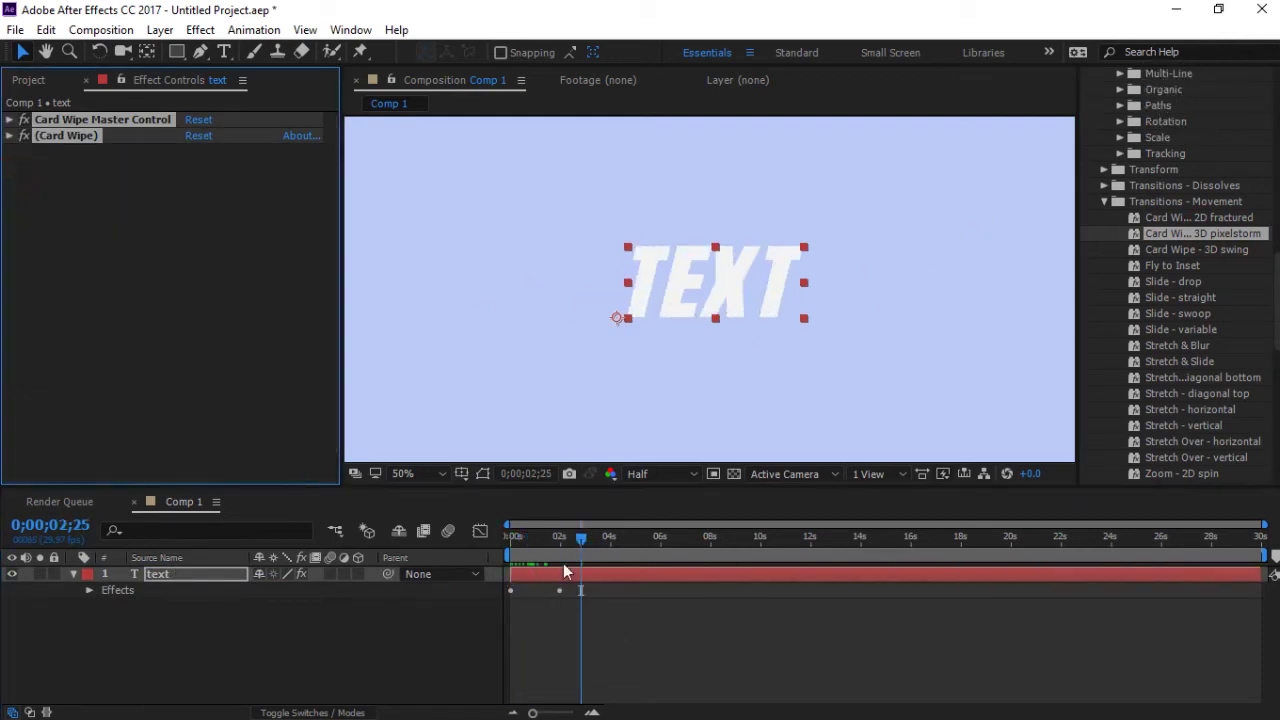
{"action": "key", "text": "space"}
{"action": "key", "text": "space"}
{"action": "left_click", "coordinate": [558, 591]}
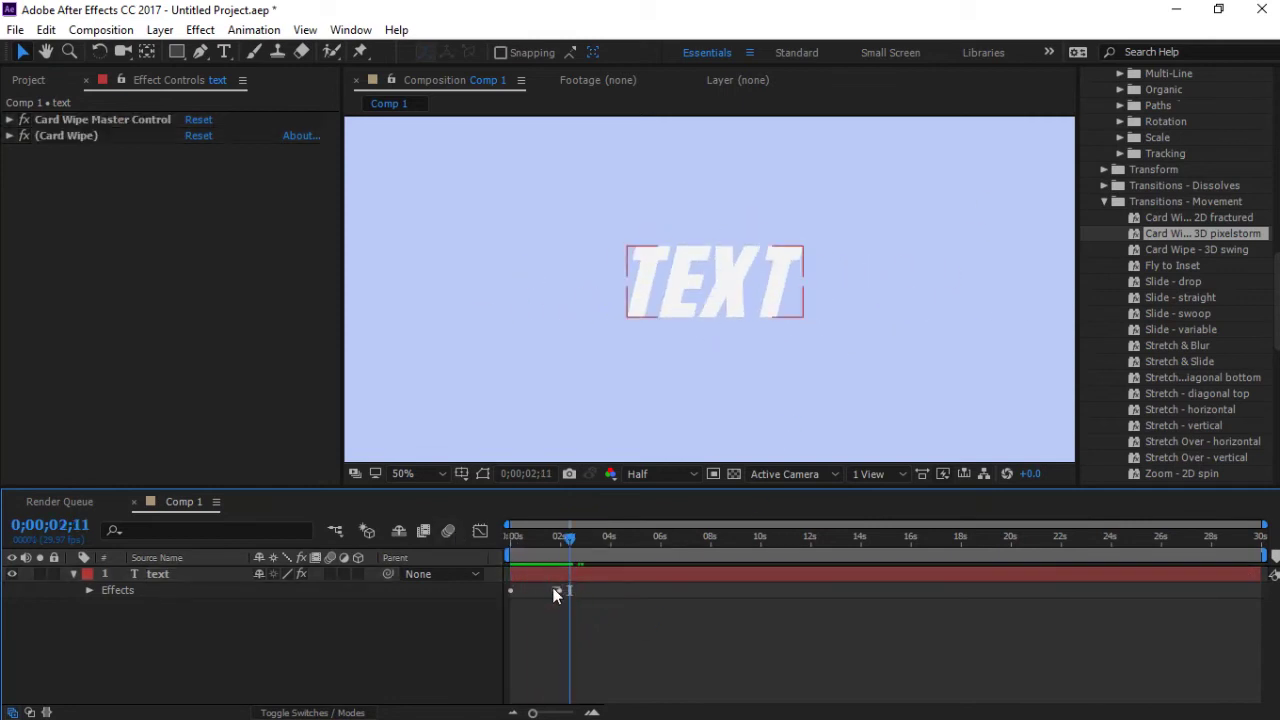
{"action": "left_click", "coordinate": [528, 537]}
Reveal the Transition Completion keyframes, move the last one to about 6 seconds and play the transition.
{"action": "left_click", "coordinate": [211, 575]}
{"action": "key", "text": "u"}
{"action": "left_click", "coordinate": [626, 607]}
{"action": "left_click_drag", "start_coordinate": [626, 607], "coordinate": [660, 607]}
{"action": "left_click_drag", "start_coordinate": [522, 541], "coordinate": [499, 534]}
{"action": "key", "text": "space"}
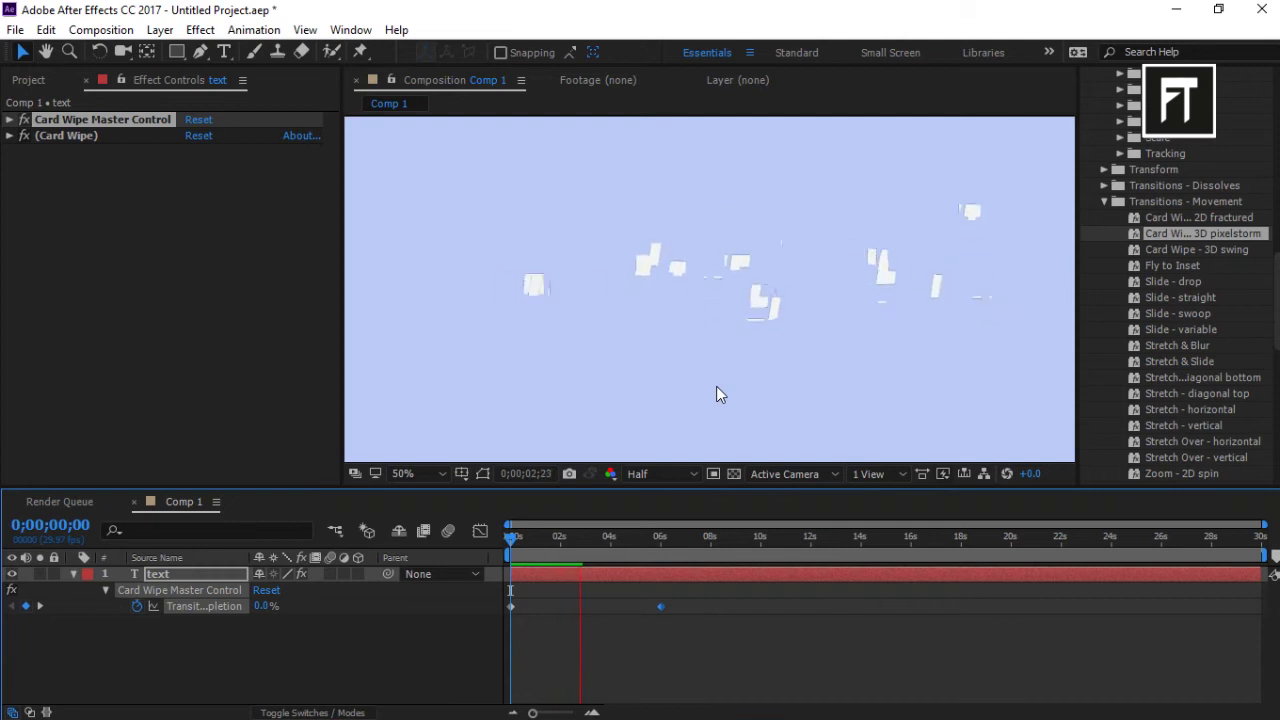
{"action": "key", "text": "space"}
Delete both Transition Completion keyframes and return to the start of the composition.
{"action": "left_click_drag", "start_coordinate": [701, 623], "coordinate": [450, 592]}
{"action": "key", "text": "Delete"}
{"action": "left_click_drag", "start_coordinate": [618, 535], "coordinate": [477, 533]}
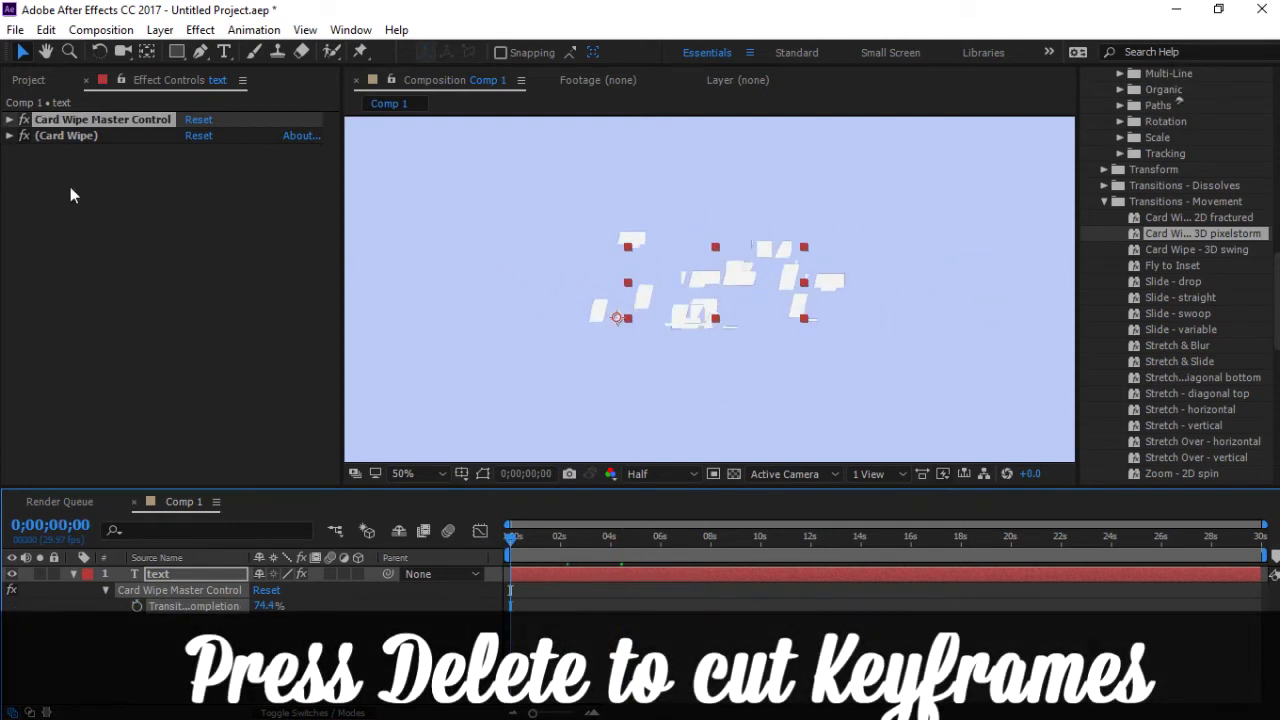
Start keyframing Transition Completion in Card Wipe Master Control at 0 seconds with a value of 0%.
{"action": "left_click", "coordinate": [9, 119]}
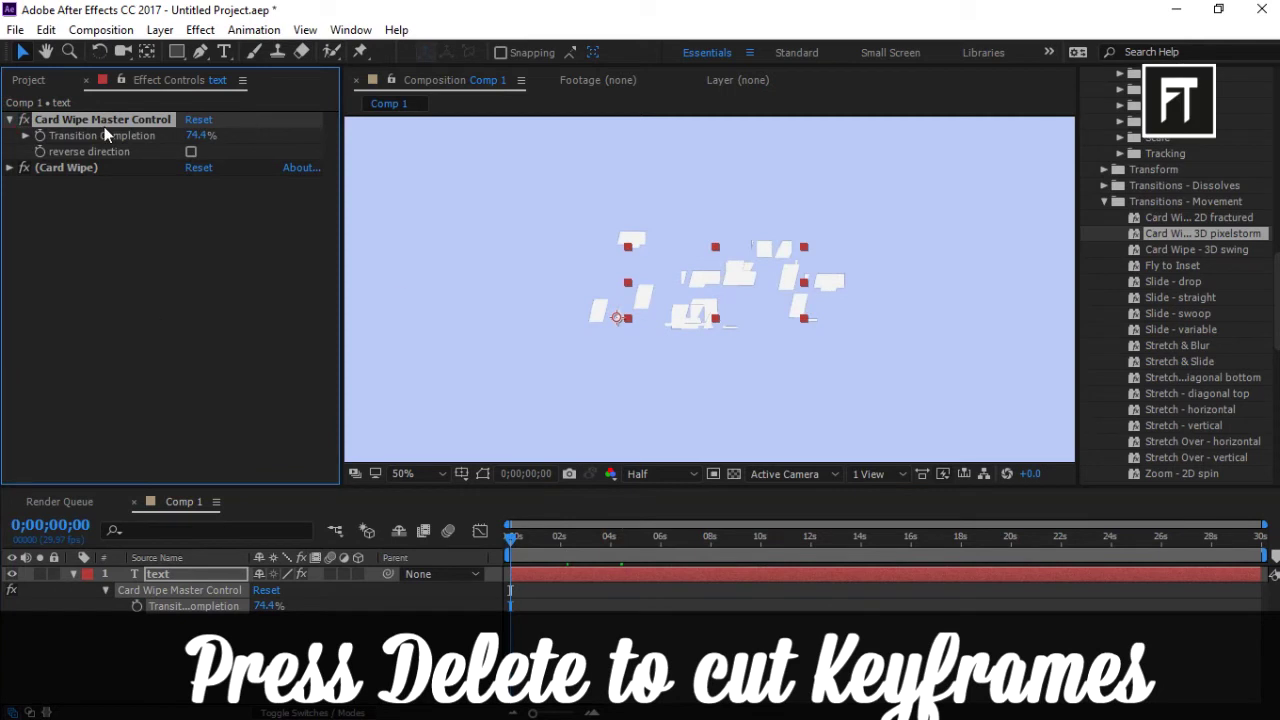
{"action": "left_click", "coordinate": [40, 137]}
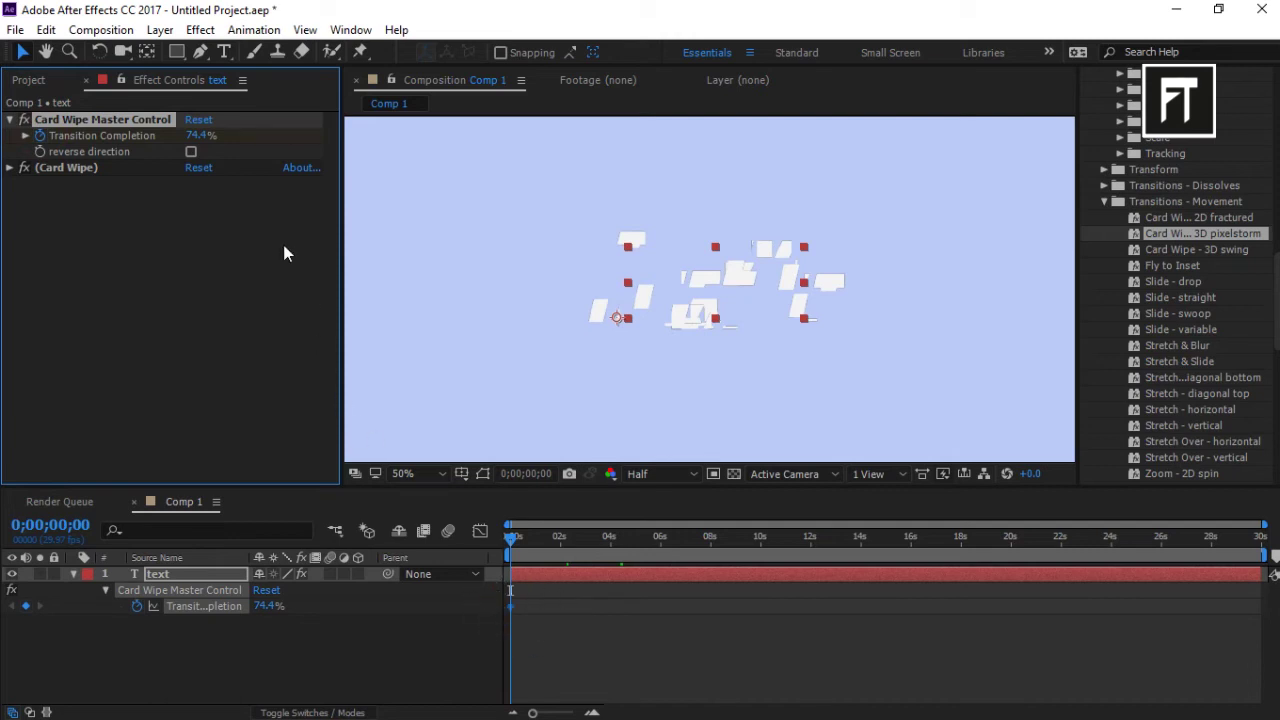
{"action": "left_click", "coordinate": [204, 136]}
{"action": "type", "text": "0"}
{"action": "left_click", "coordinate": [285, 333]}
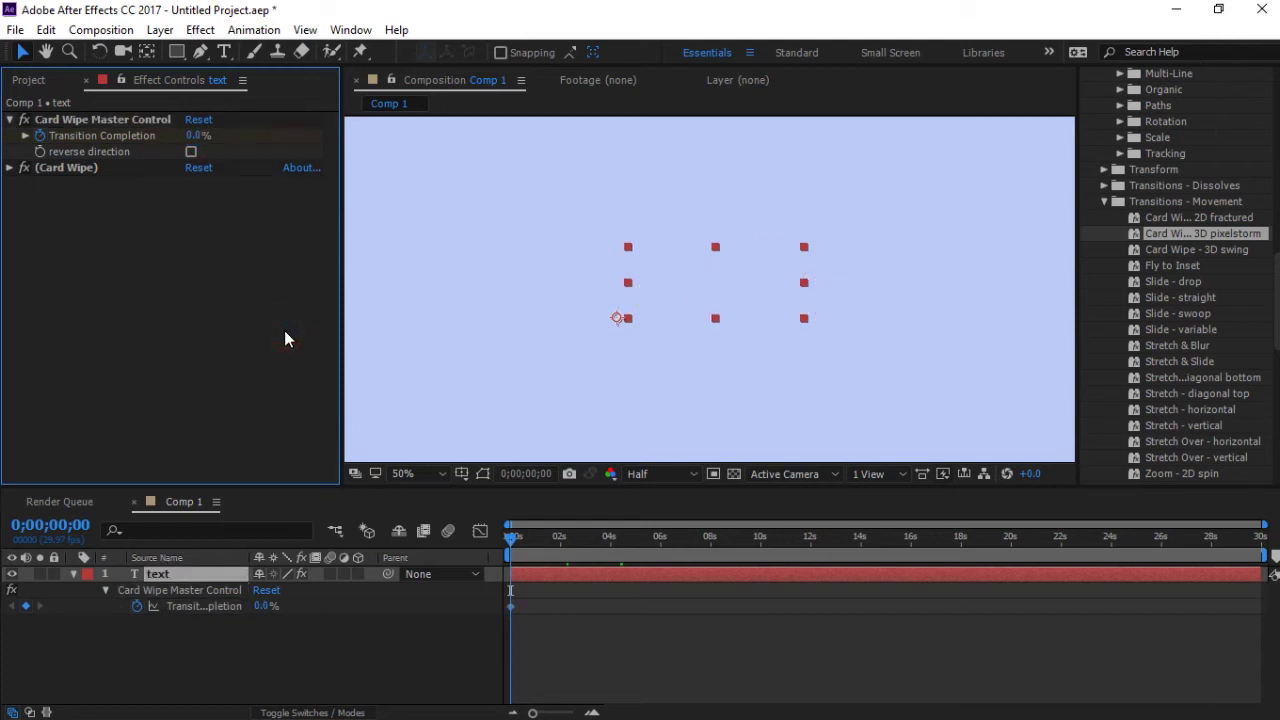
Add a 100% Transition Completion keyframe at 0;00;04;01 and shift it to about 4.5 seconds.
{"action": "left_click_drag", "start_coordinate": [510, 537], "coordinate": [611, 537]}
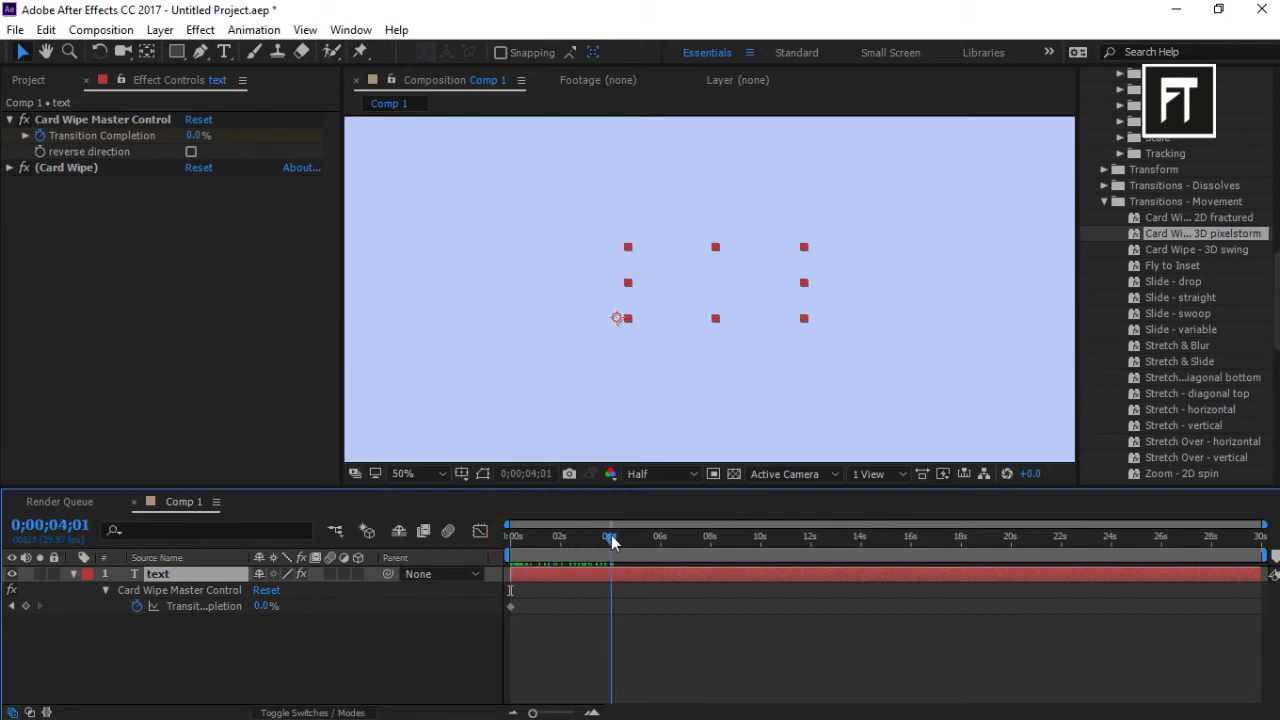
{"action": "left_click", "coordinate": [26, 607]}
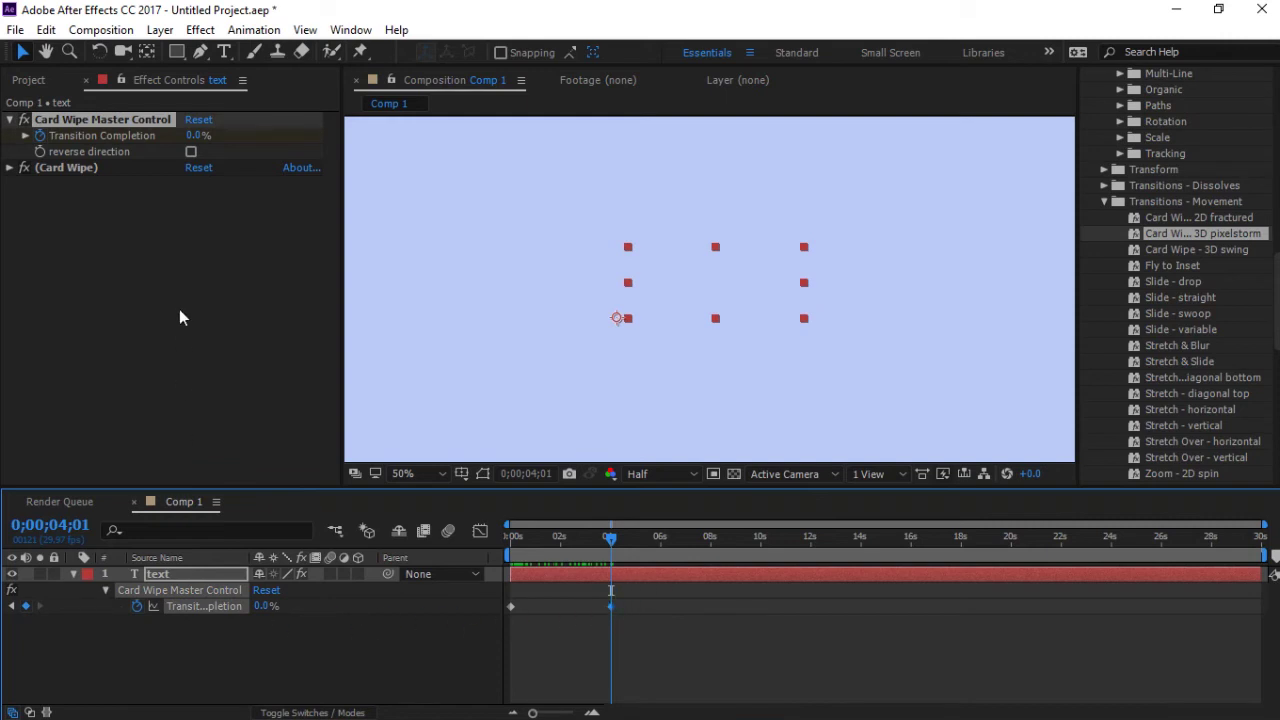
{"action": "left_click", "coordinate": [197, 135]}
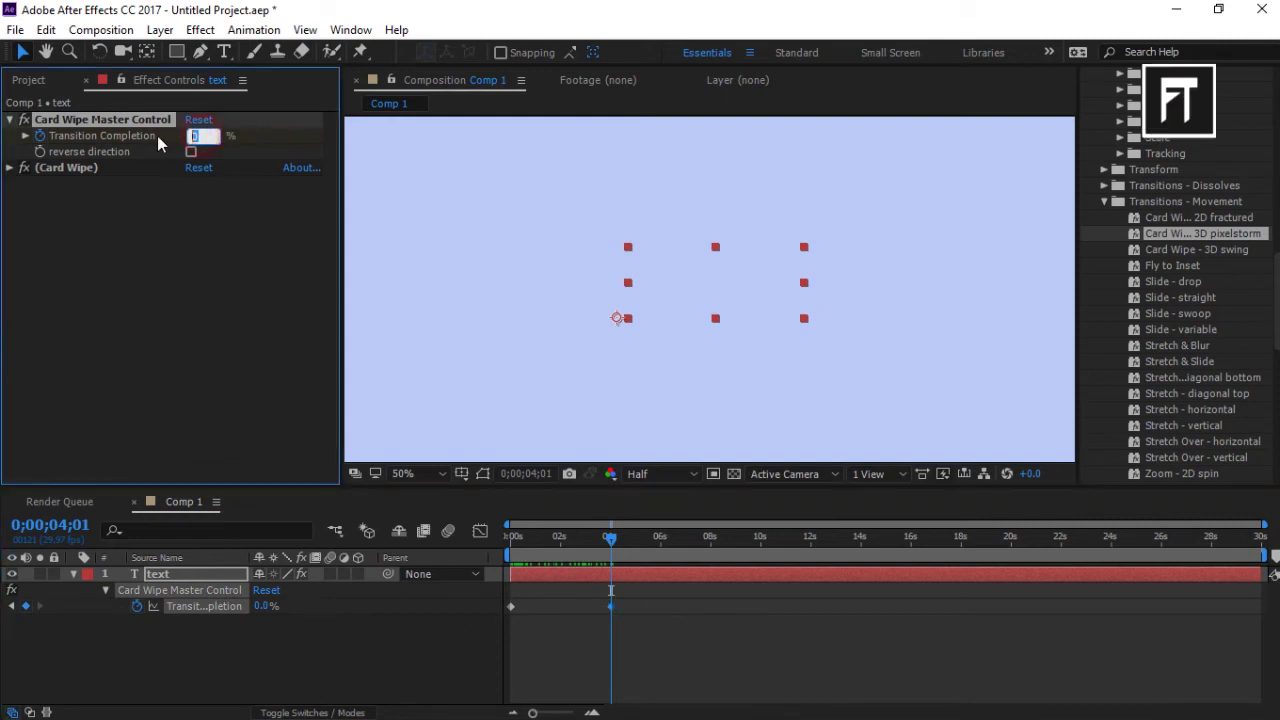
{"action": "type", "text": "100"}
{"action": "key", "text": "Return"}
{"action": "left_click_drag", "start_coordinate": [619, 543], "coordinate": [572, 548]}
{"action": "left_click_drag", "start_coordinate": [613, 606], "coordinate": [624, 606]}
Add a middle Transition Completion keyframe of 63.9% at 0;00;02;12.
{"action": "left_click_drag", "start_coordinate": [576, 550], "coordinate": [571, 550]}
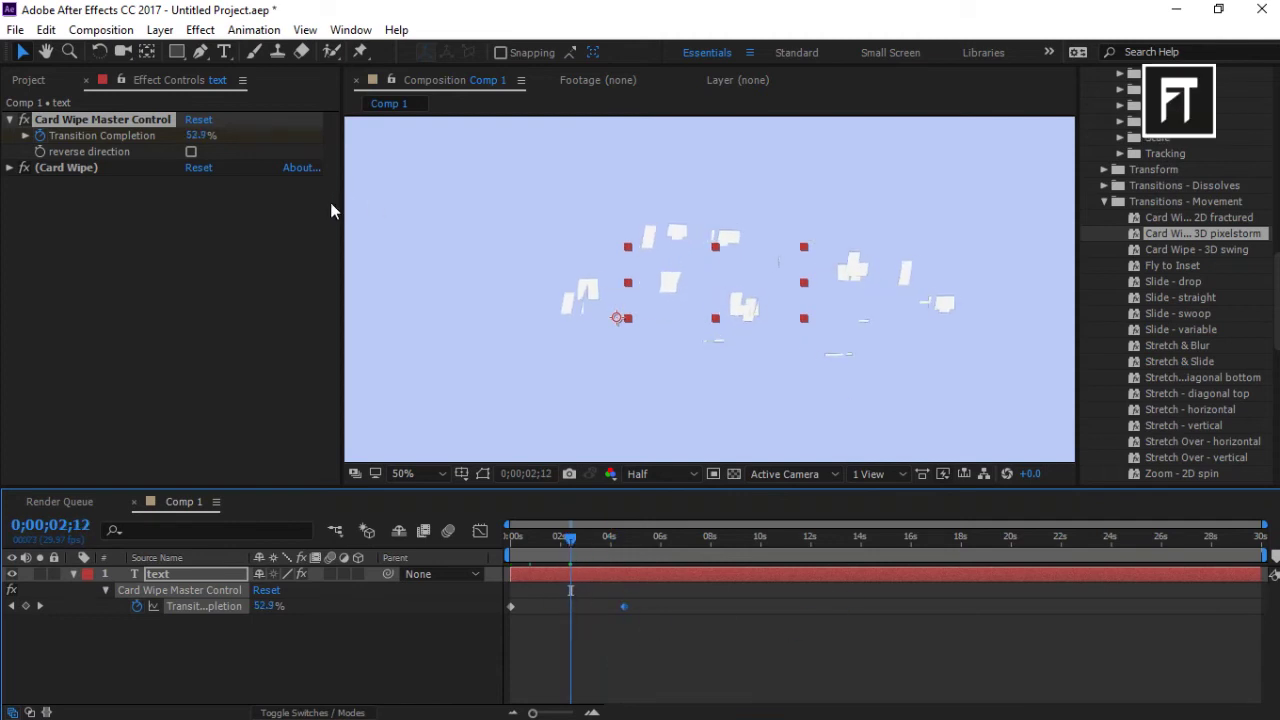
{"action": "left_click", "coordinate": [196, 139]}
{"action": "left_click", "coordinate": [201, 140]}
{"action": "left_click_drag", "start_coordinate": [204, 140], "coordinate": [214, 142]}
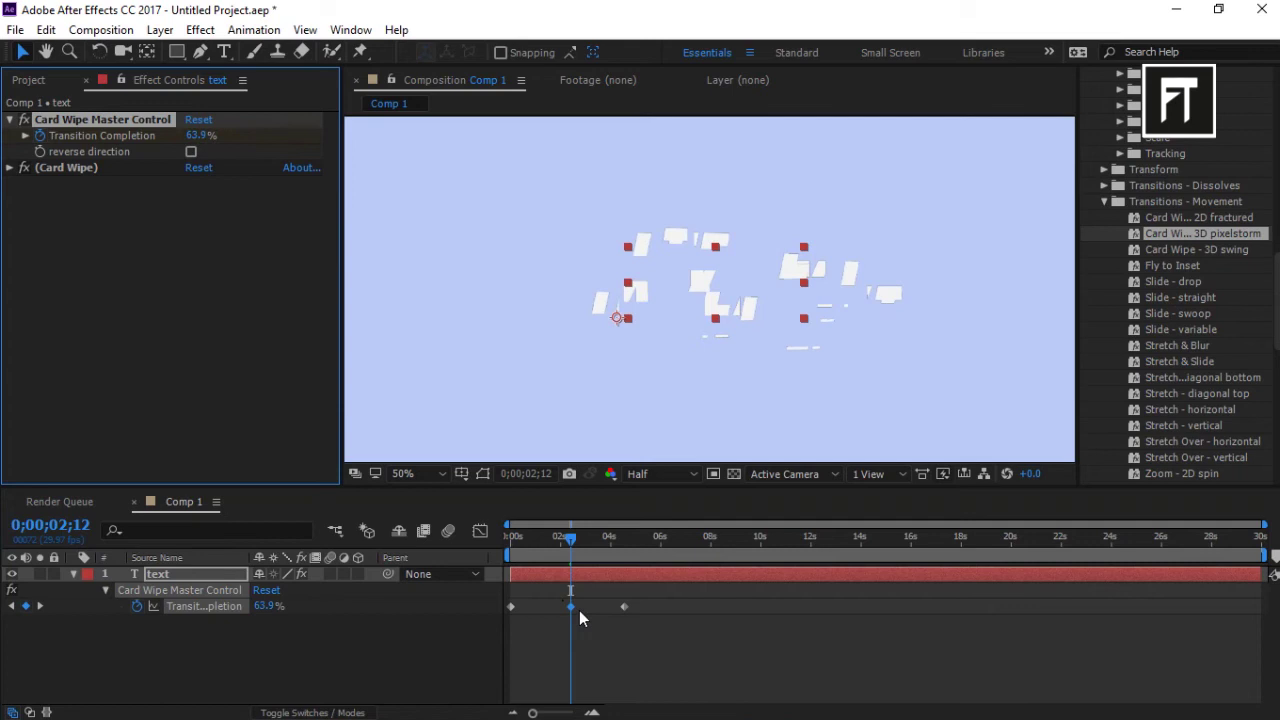
{"action": "left_click", "coordinate": [563, 620]}
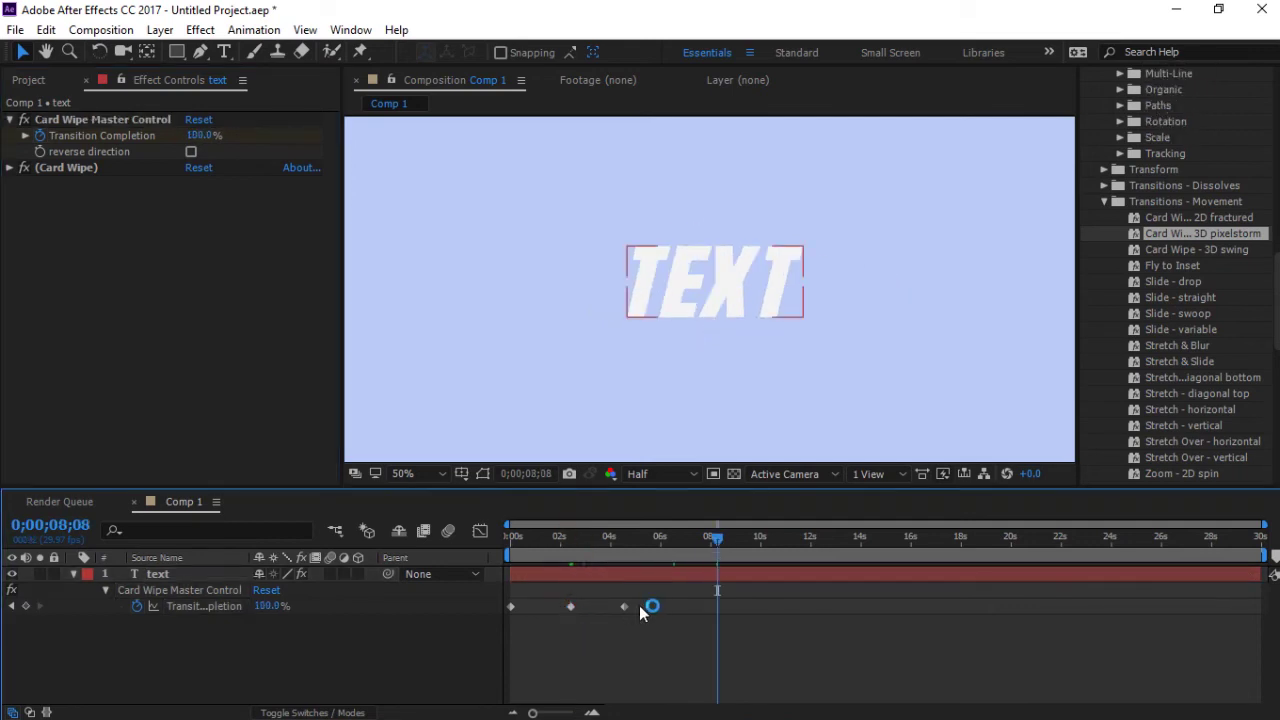
Apply Easy Ease In and Easy Ease Out to the last Transition Completion keyframe.
{"action": "left_click", "coordinate": [623, 607]}
{"action": "right_click", "coordinate": [623, 607]}
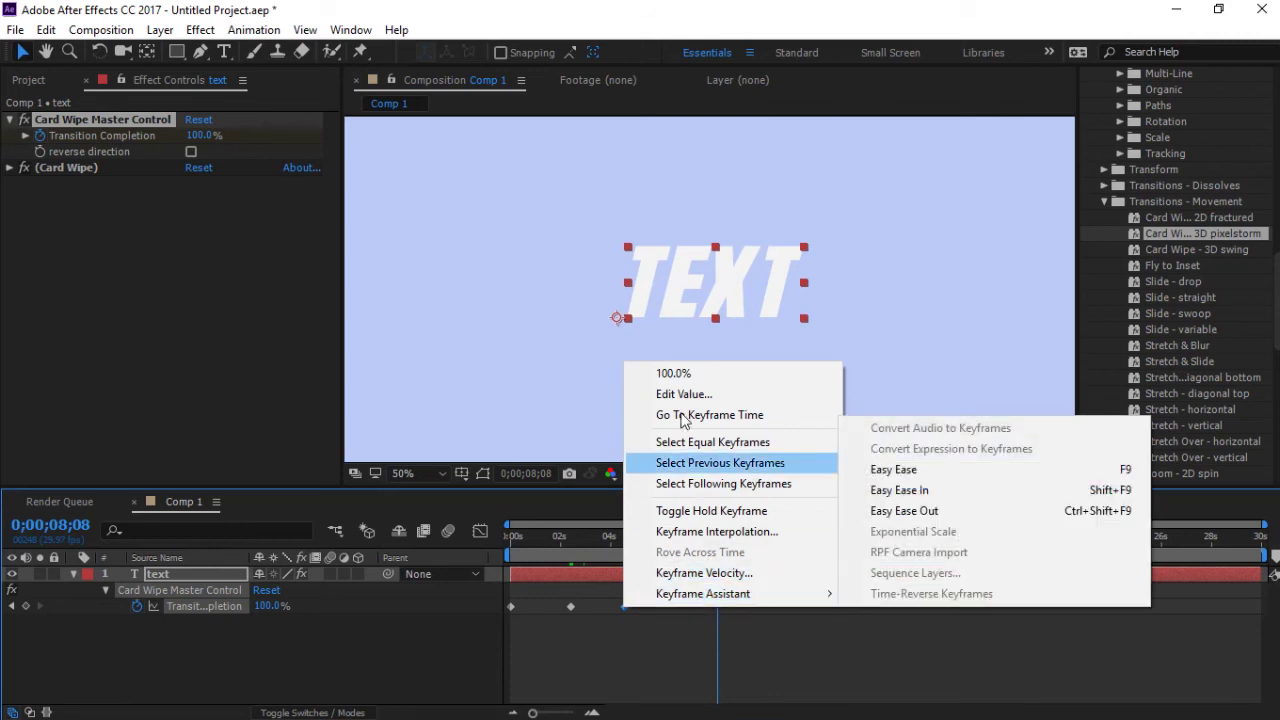
{"action": "mouse_move", "coordinate": [700, 595]}
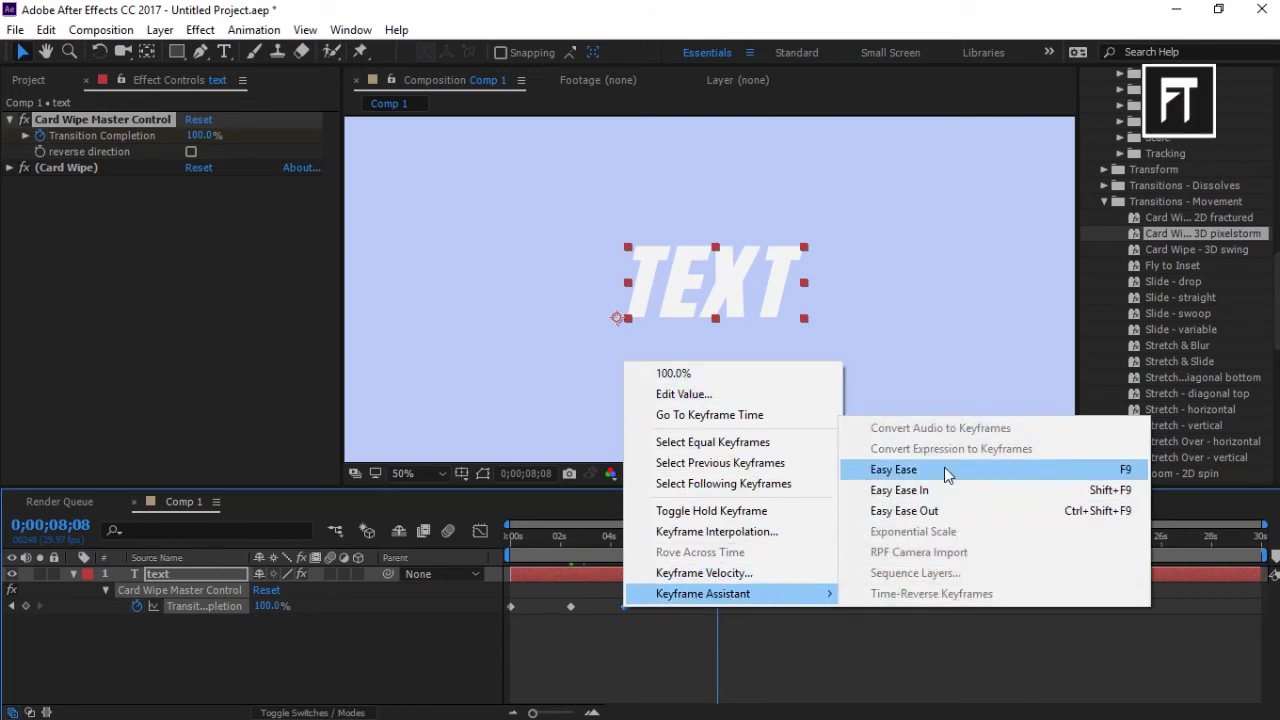
{"action": "left_click", "coordinate": [877, 491]}
{"action": "right_click", "coordinate": [625, 606]}
{"action": "mouse_move", "coordinate": [825, 592]}
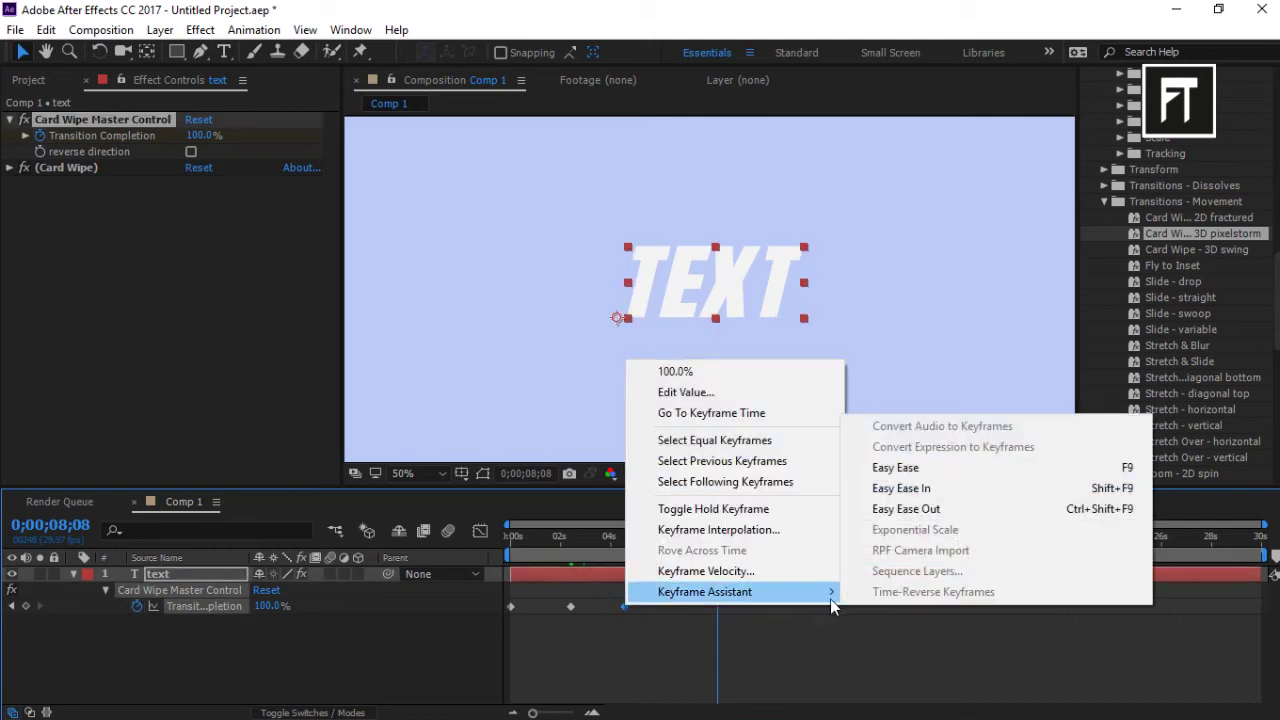
{"action": "left_click", "coordinate": [906, 509]}
{"action": "left_click", "coordinate": [534, 606]}
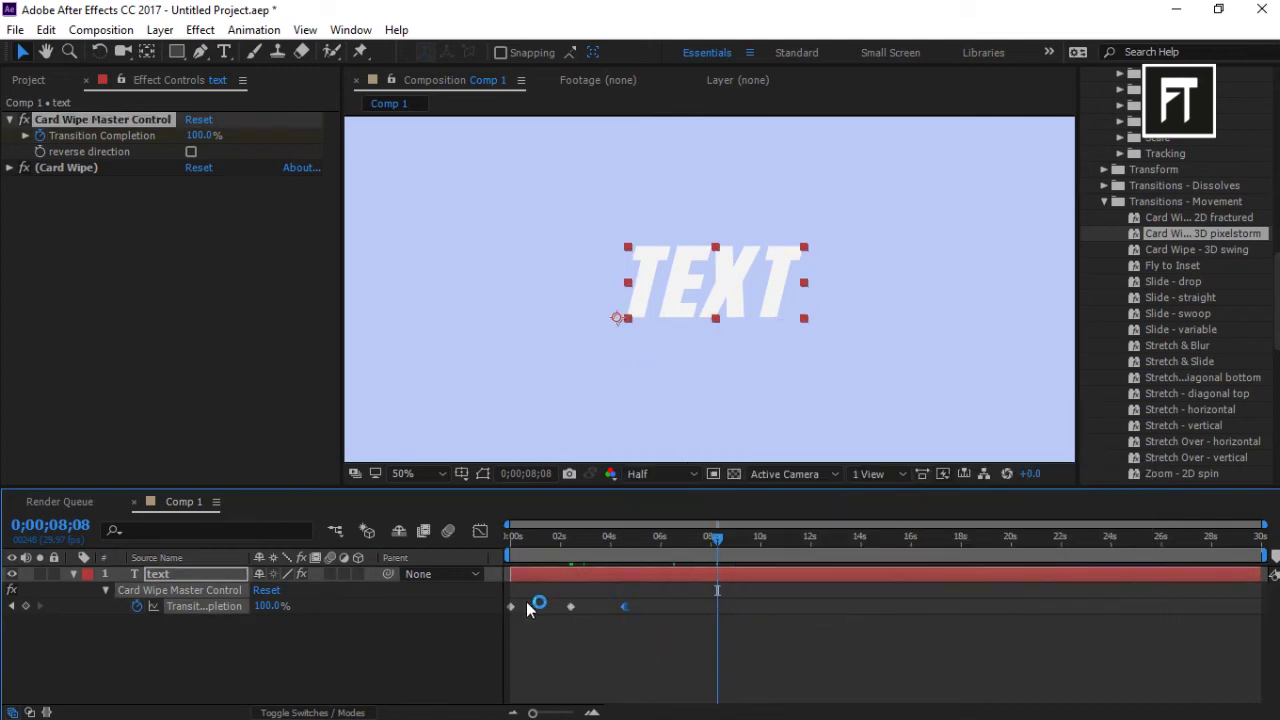
Apply Easy Ease In to the first Transition Completion keyframe and Easy Ease to the middle 63.9% keyframe.
{"action": "right_click", "coordinate": [511, 607]}
{"action": "mouse_move", "coordinate": [575, 589]}
{"action": "left_click", "coordinate": [859, 487]}
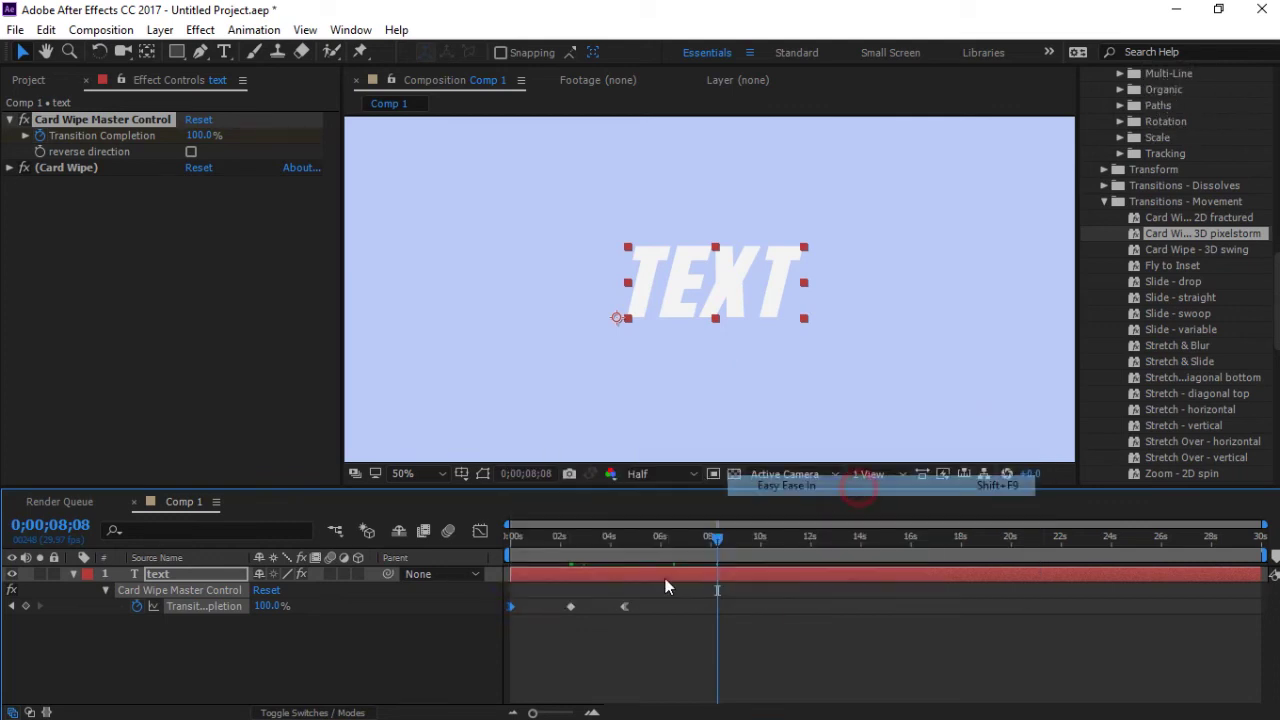
{"action": "left_click", "coordinate": [578, 645]}
{"action": "left_click_drag", "start_coordinate": [587, 634], "coordinate": [569, 600]}
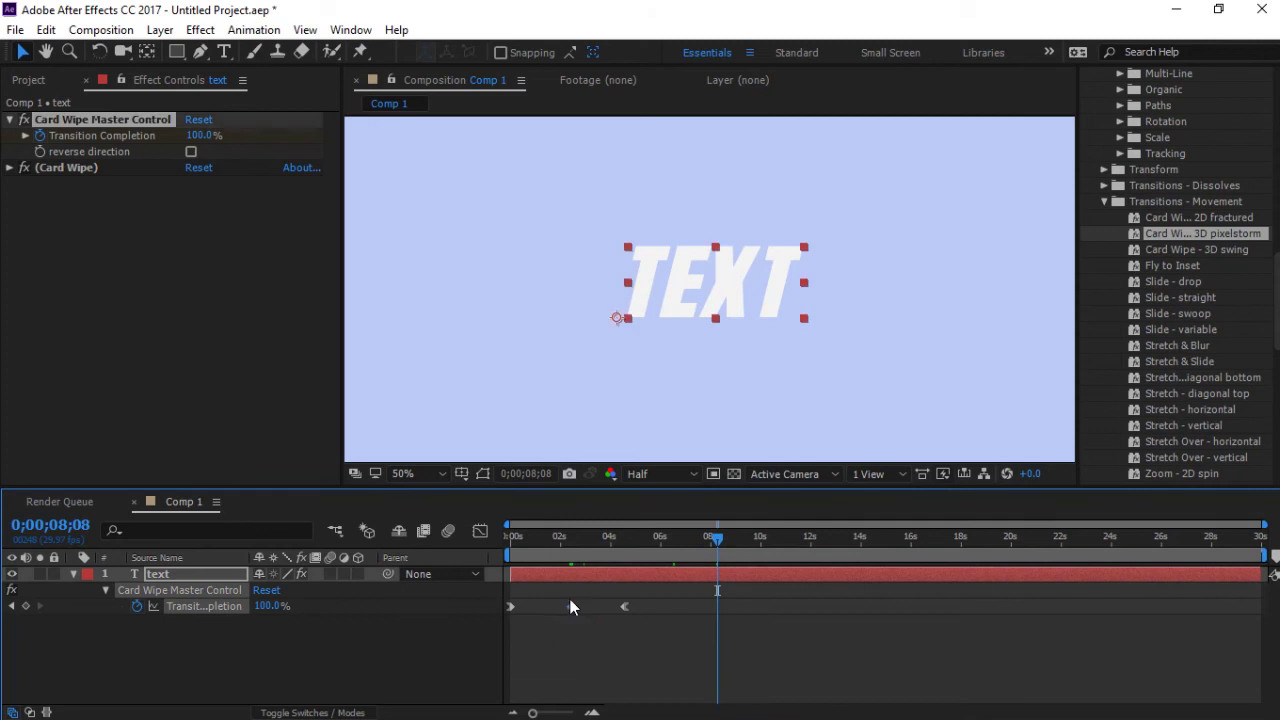
{"action": "right_click", "coordinate": [570, 606]}
{"action": "mouse_move", "coordinate": [650, 589]}
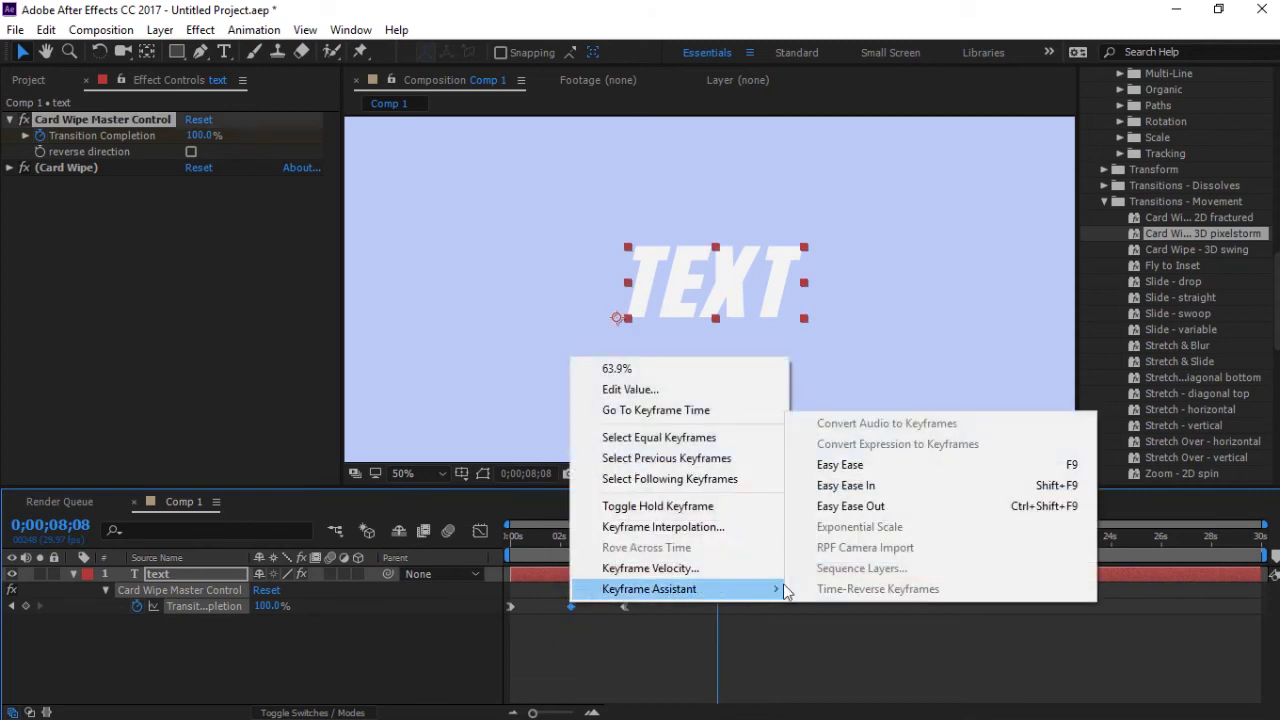
{"action": "left_click", "coordinate": [862, 466]}
Shift the middle Transition Completion keyframe to about 1.3 seconds and the last one to about 2 seconds, previewing the animation.
{"action": "left_click_drag", "start_coordinate": [722, 548], "coordinate": [505, 547]}
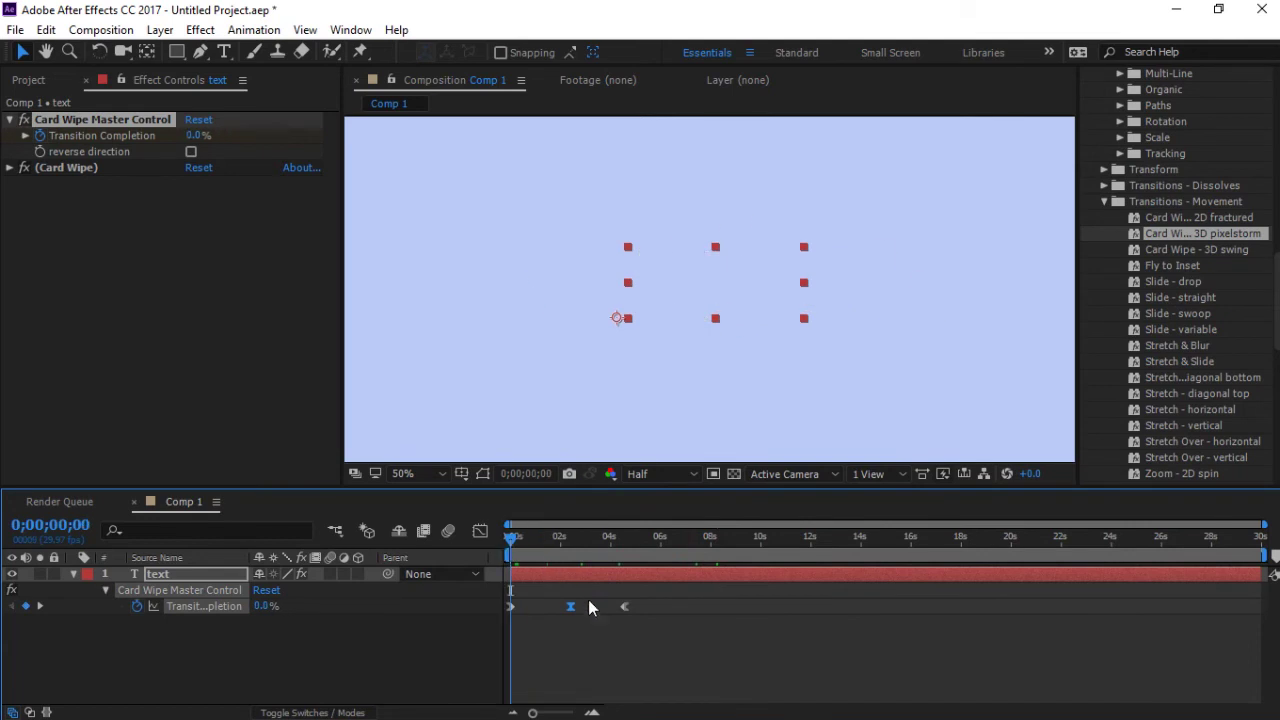
{"action": "left_click_drag", "start_coordinate": [557, 606], "coordinate": [599, 606]}
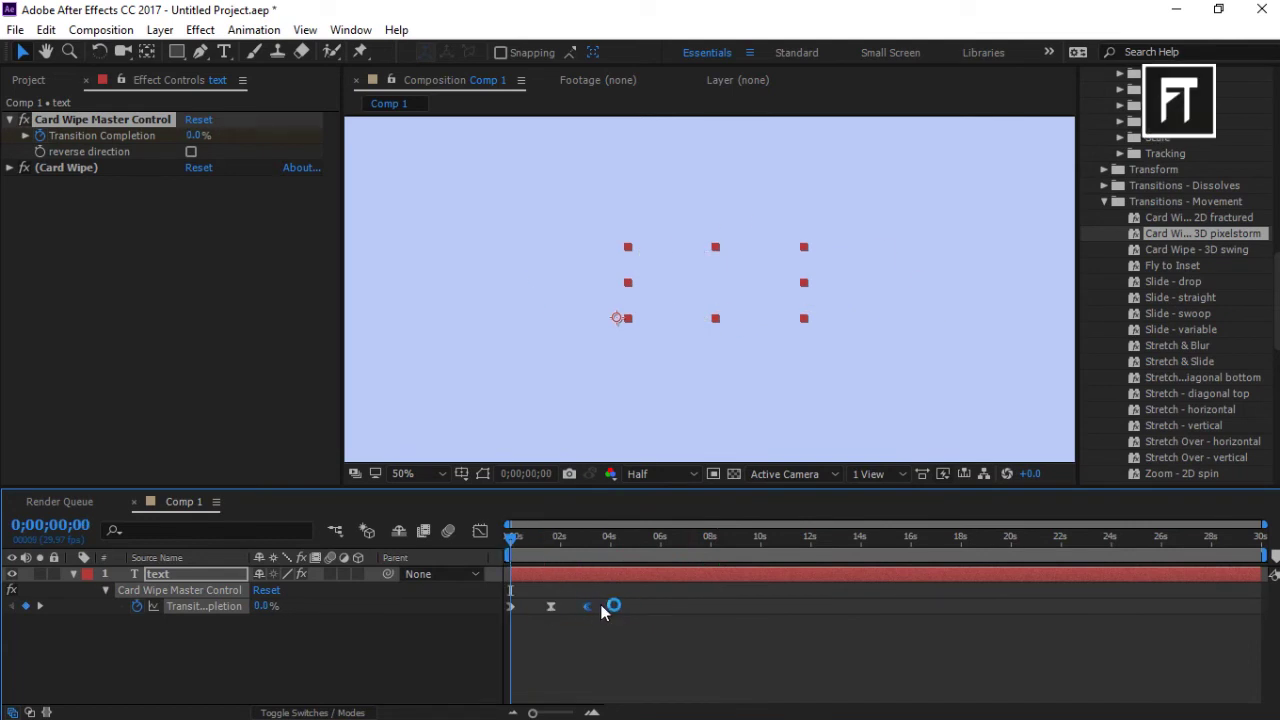
{"action": "key", "text": "space"}
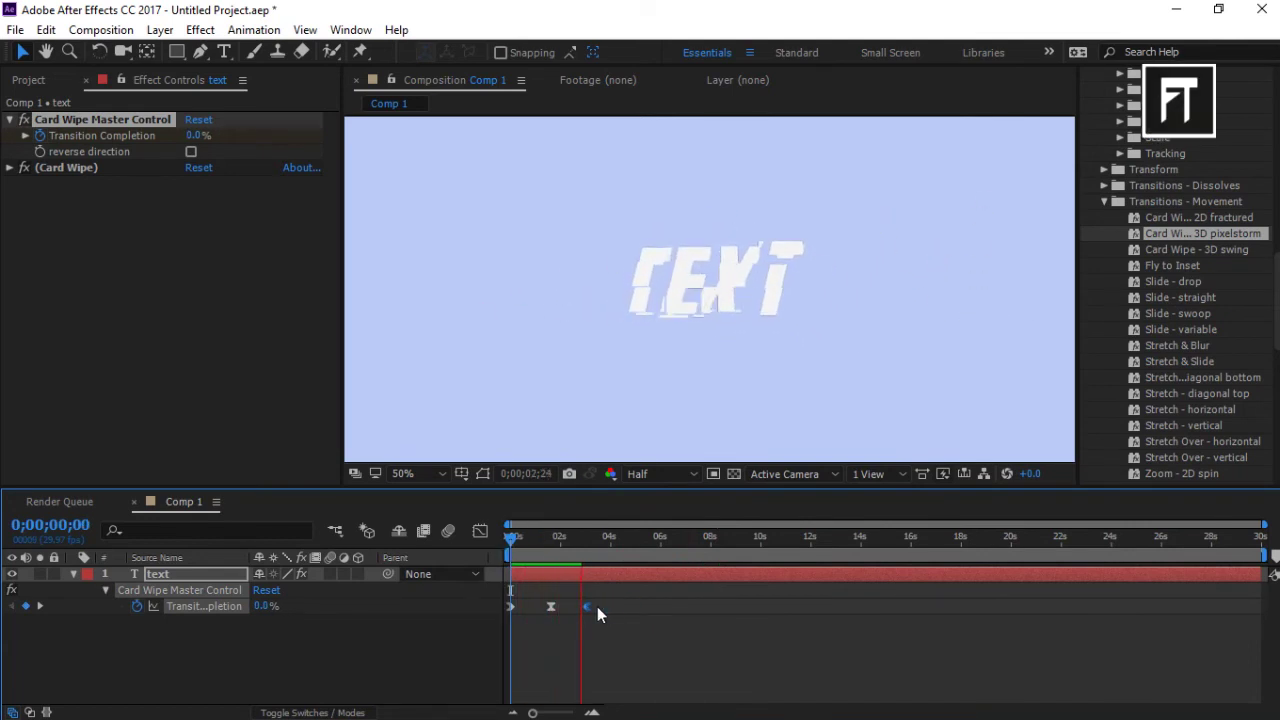
{"action": "left_click_drag", "start_coordinate": [550, 606], "coordinate": [543, 606]}
{"action": "left_click_drag", "start_coordinate": [599, 540], "coordinate": [505, 543]}
{"action": "left_click_drag", "start_coordinate": [587, 606], "coordinate": [560, 606]}
{"action": "key", "text": "space"}
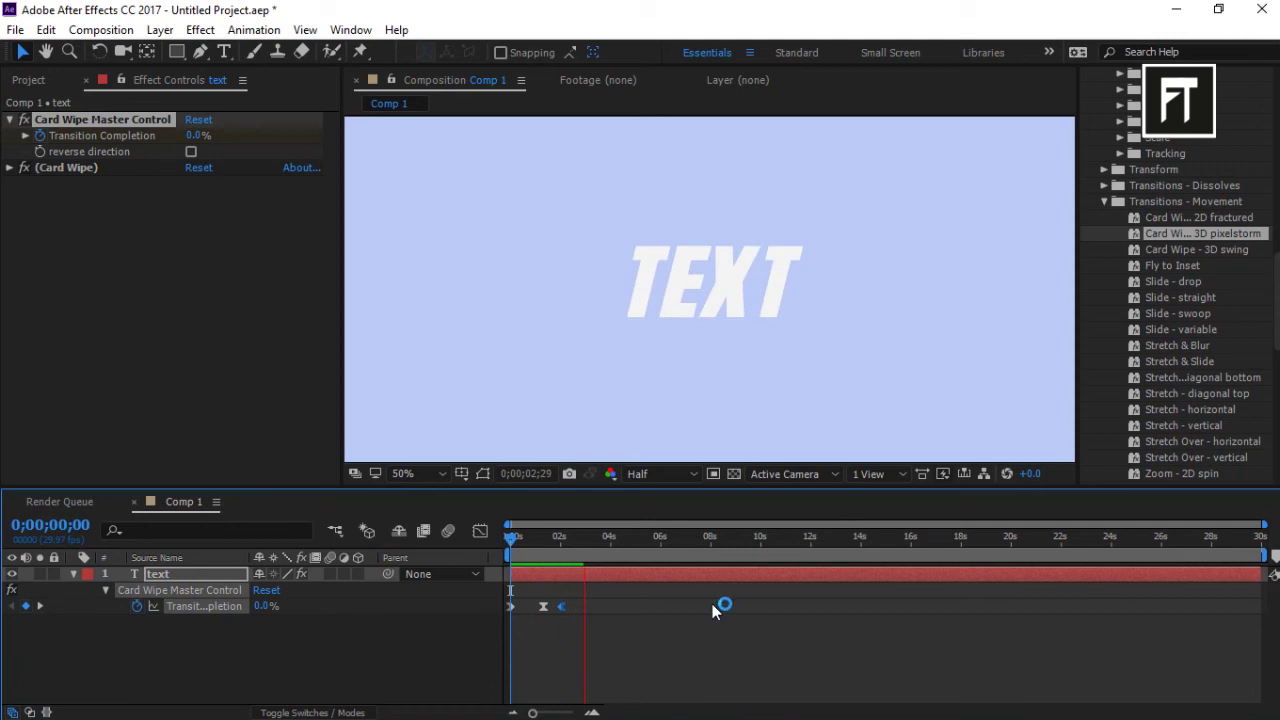
{"action": "key", "text": "space"}
Collapse the text layer's properties and hide the layer in the composition.
{"action": "left_click", "coordinate": [74, 575]}
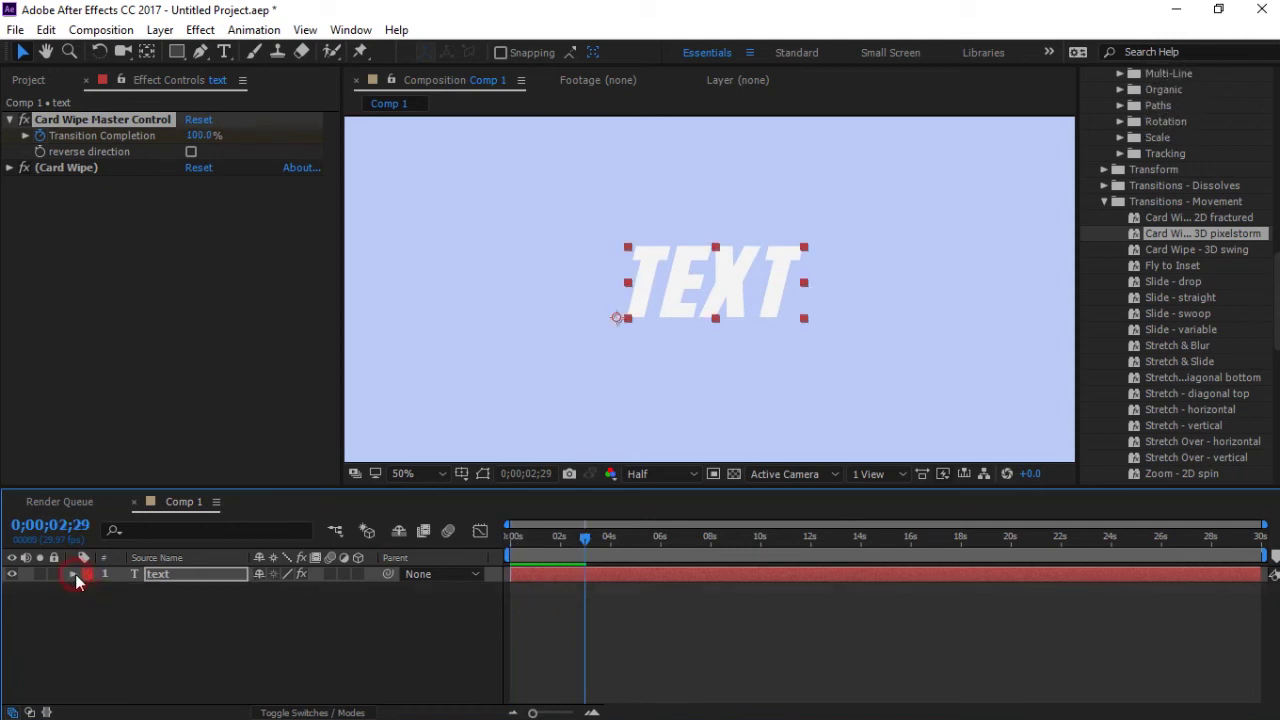
{"action": "left_click_drag", "start_coordinate": [589, 540], "coordinate": [532, 536]}
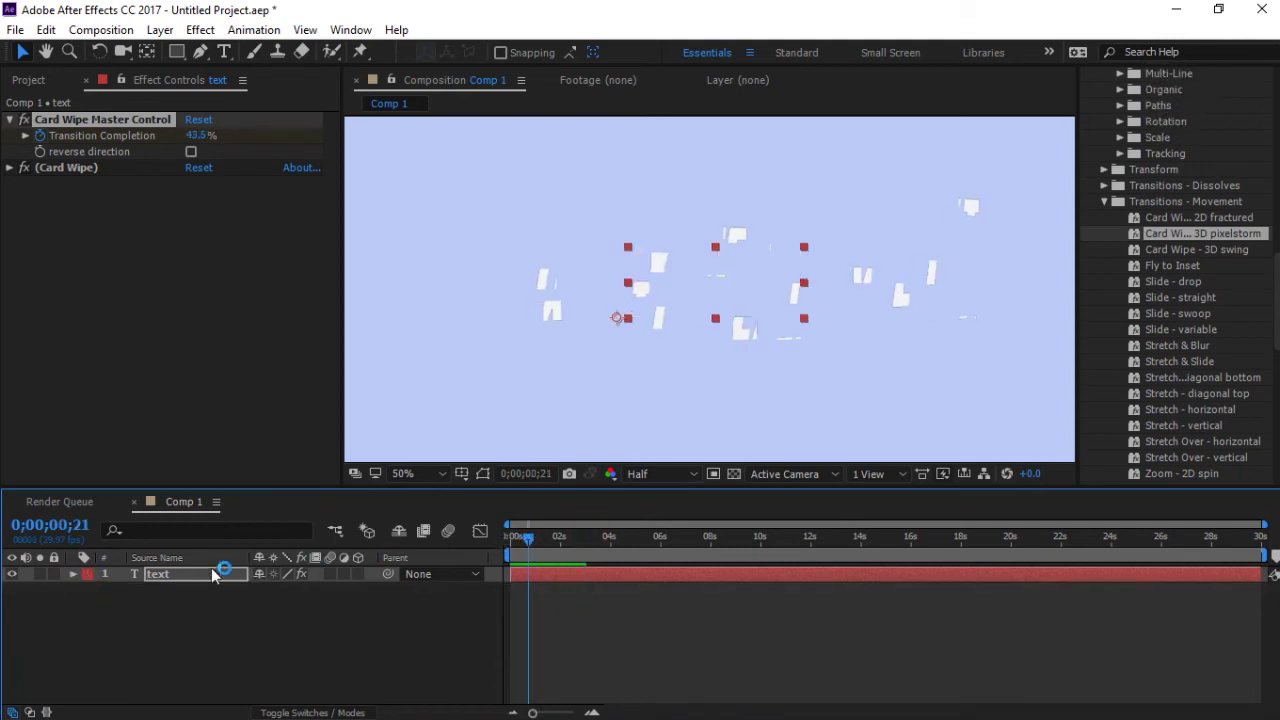
{"action": "left_click", "coordinate": [17, 576]}
Create a new text layer reading "animation" and move it to the middle of the composition.
{"action": "right_click", "coordinate": [188, 638]}
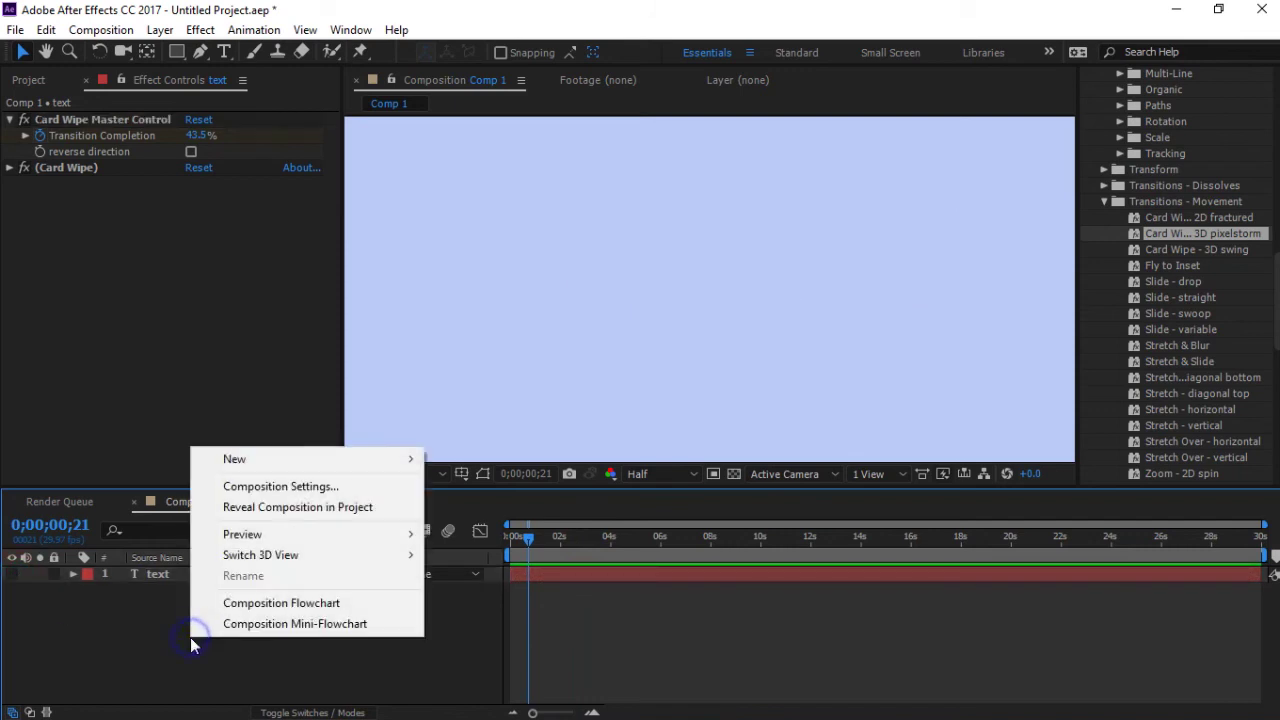
{"action": "mouse_move", "coordinate": [406, 464]}
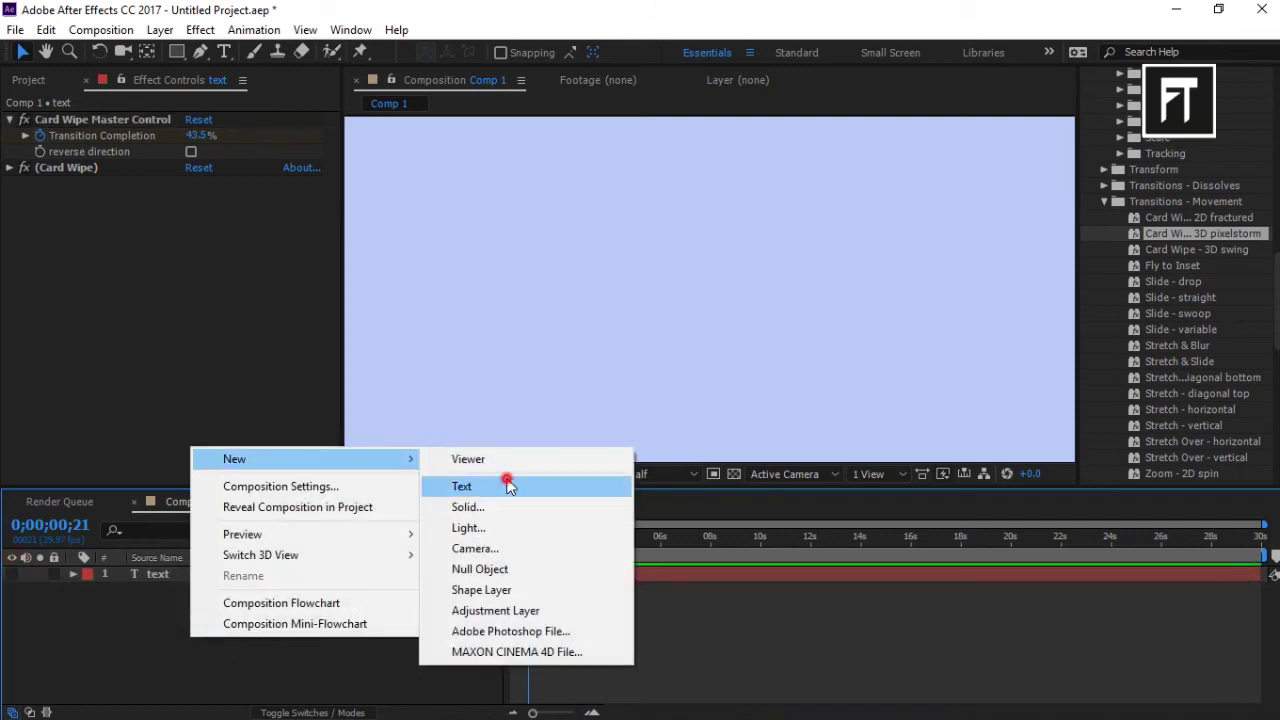
{"action": "left_click", "coordinate": [506, 486]}
{"action": "type", "text": "animation"}
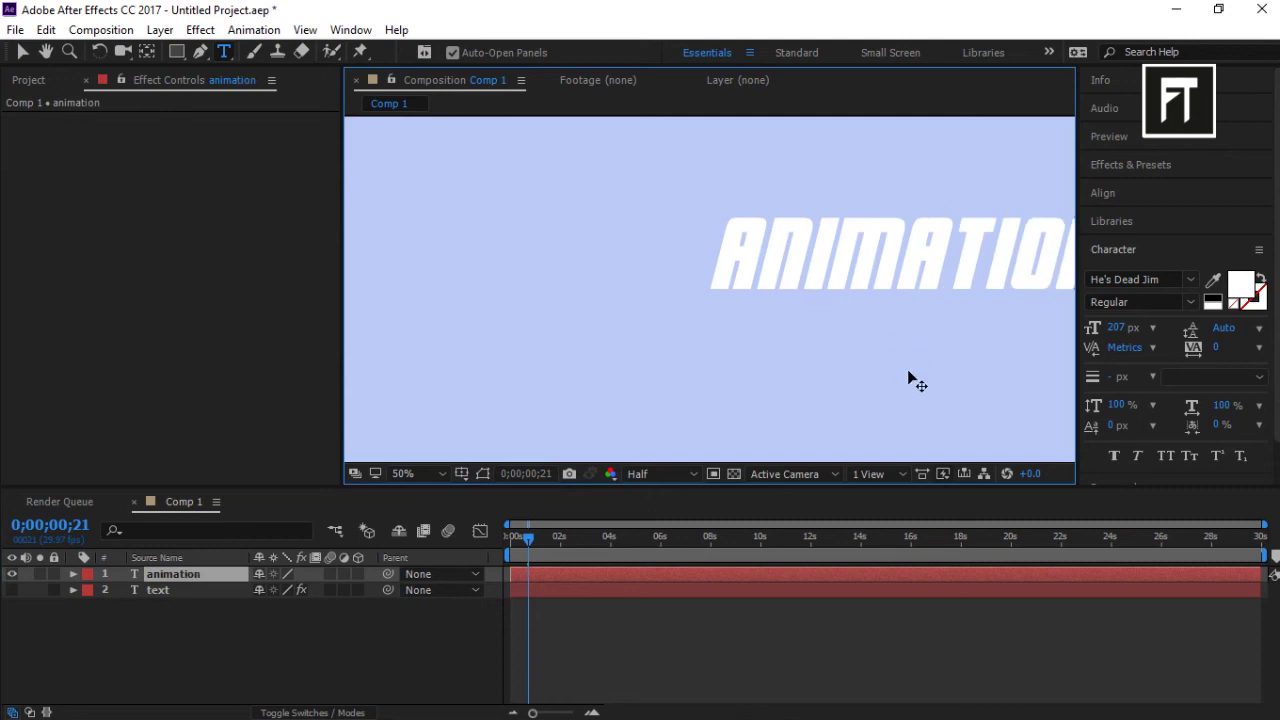
{"action": "key", "text": "KP_Enter"}
{"action": "left_click_drag", "start_coordinate": [742, 403], "coordinate": [733, 400]}
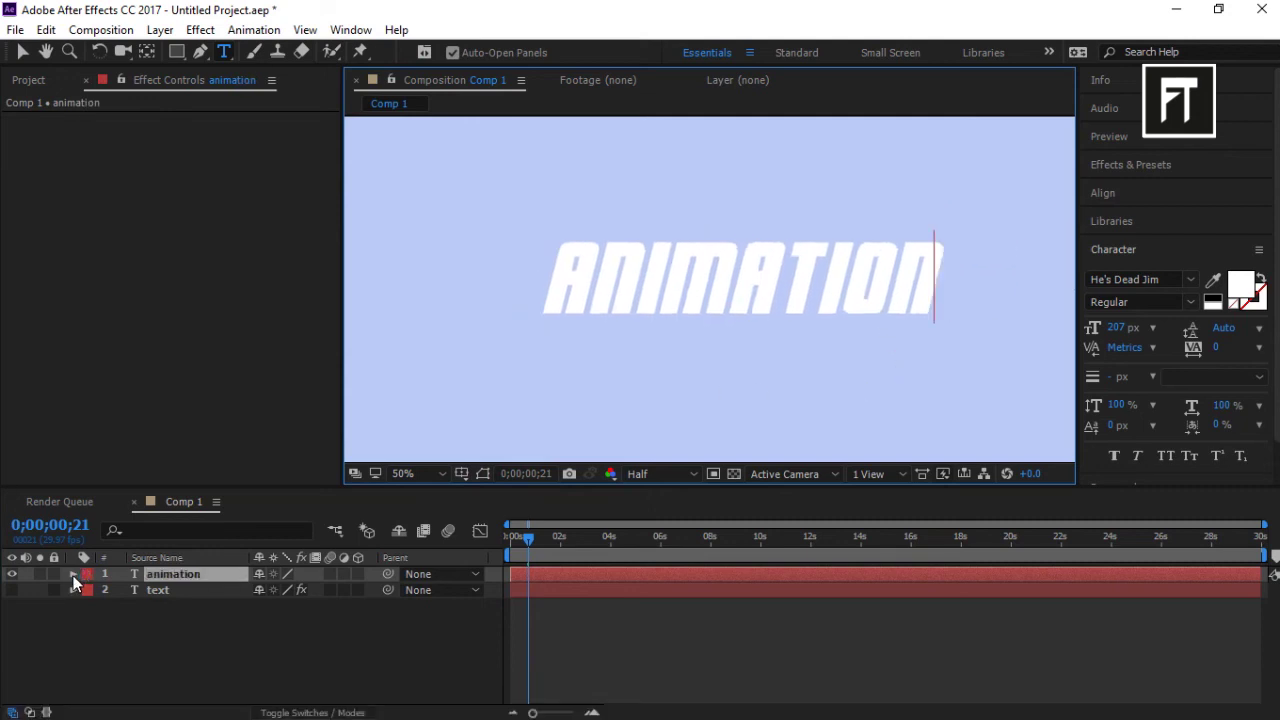
Reveal the animation layer's Transform properties and return the current time to 0 seconds.
{"action": "left_click", "coordinate": [73, 576]}
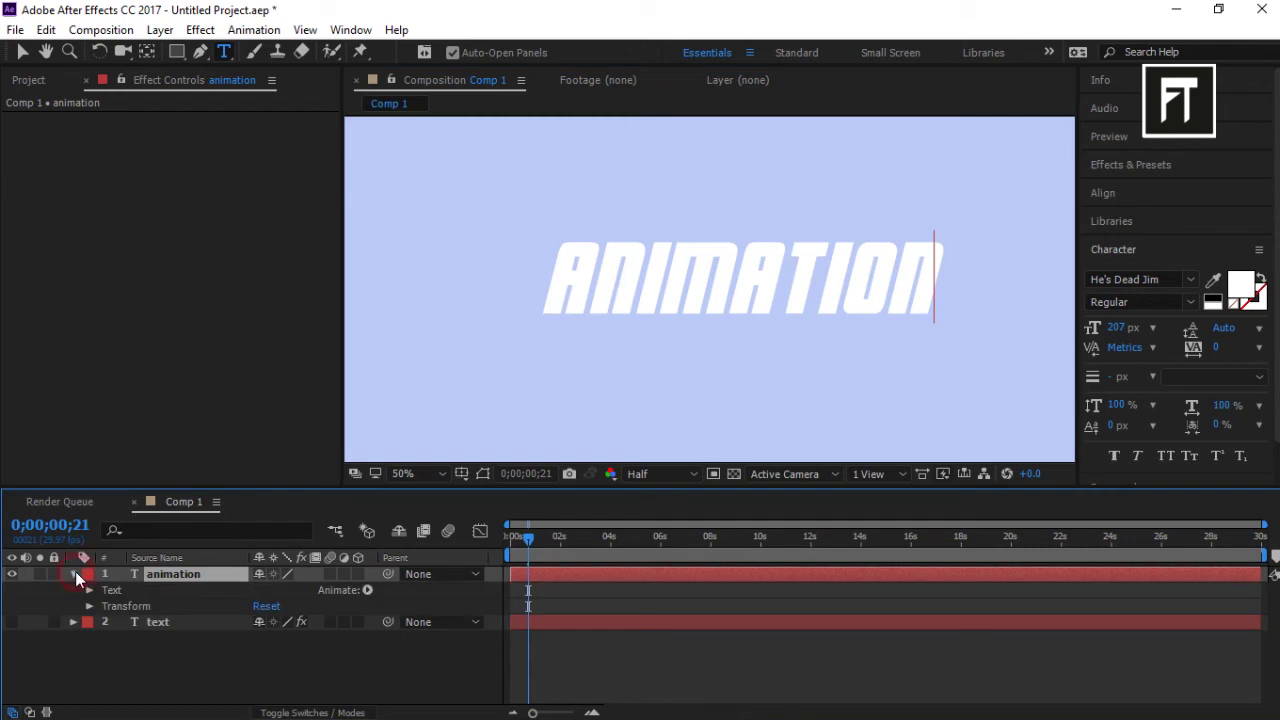
{"action": "left_click", "coordinate": [89, 606]}
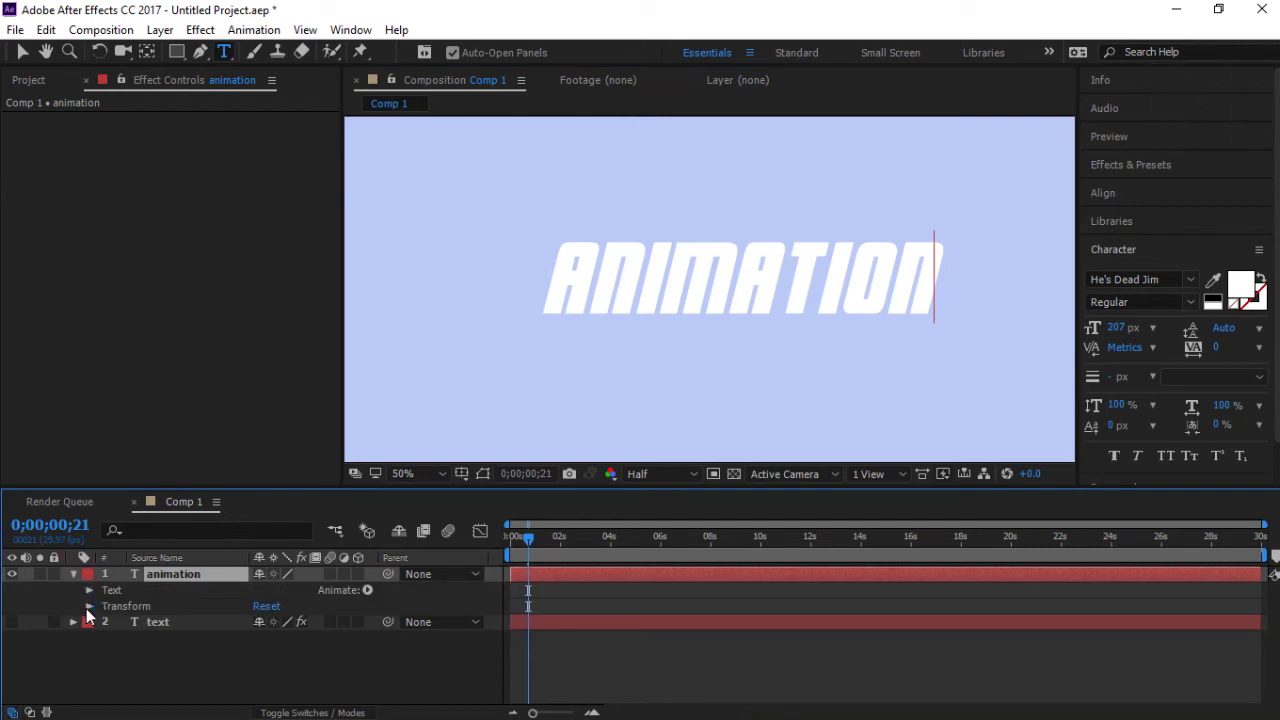
{"action": "left_click", "coordinate": [88, 608]}
{"action": "scroll", "coordinate": [540, 610], "scroll_direction": "down", "scroll_amount": 1}
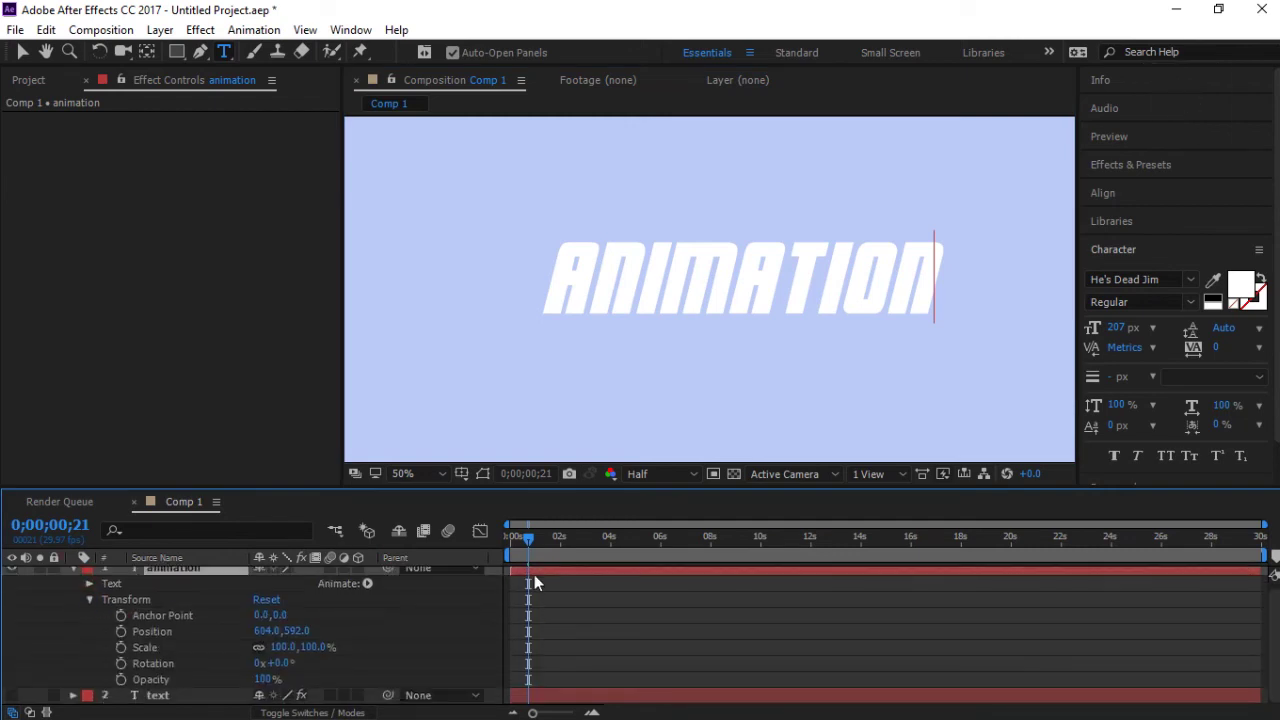
{"action": "left_click_drag", "start_coordinate": [531, 539], "coordinate": [494, 532]}
{"action": "key", "text": "space"}
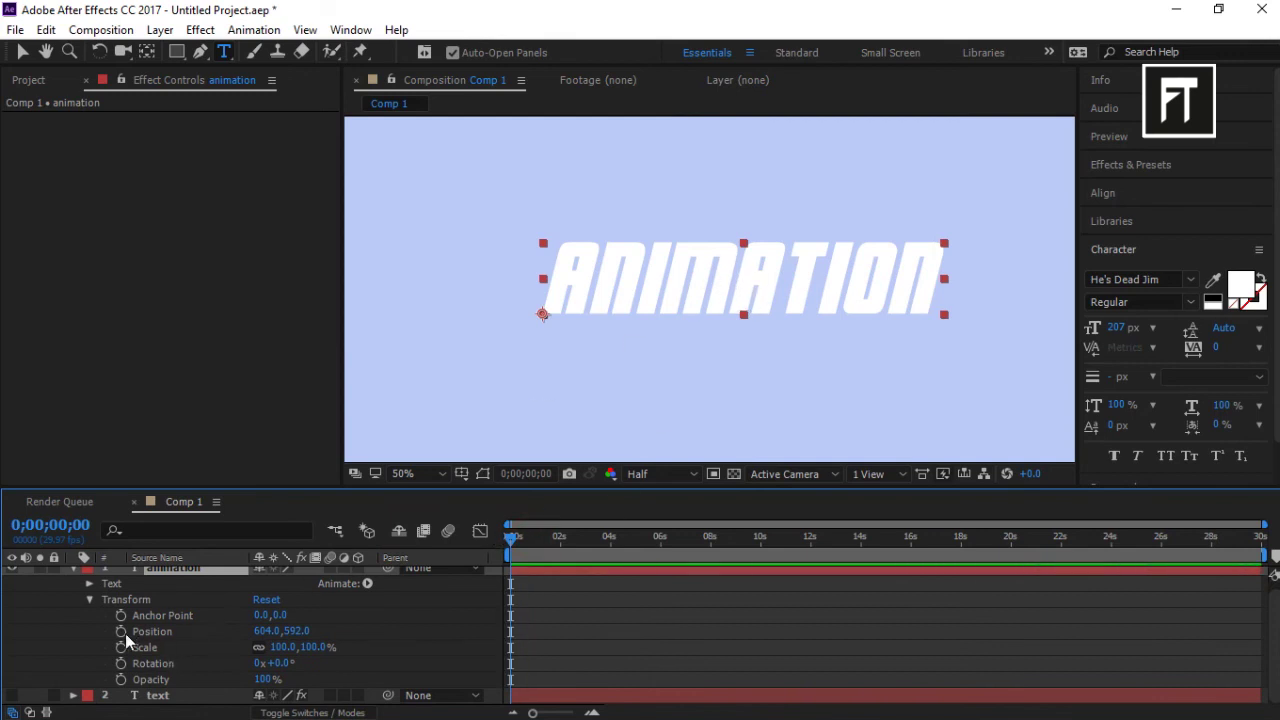
Move the animation text beyond the frame's left edge to -908, 600 and start keyframing its Position at 0 seconds.
{"action": "key", "text": "comma"}
{"action": "key", "text": "comma"}
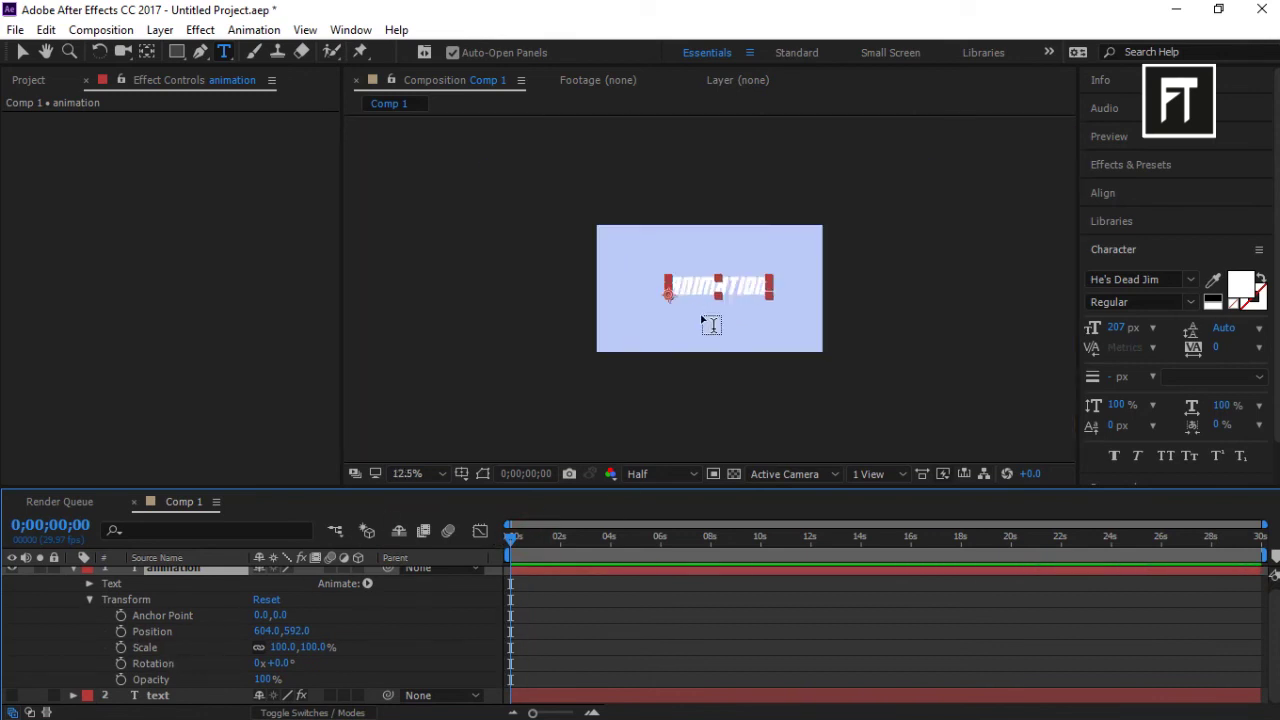
{"action": "key", "text": "period"}
{"action": "double_click", "coordinate": [725, 279]}
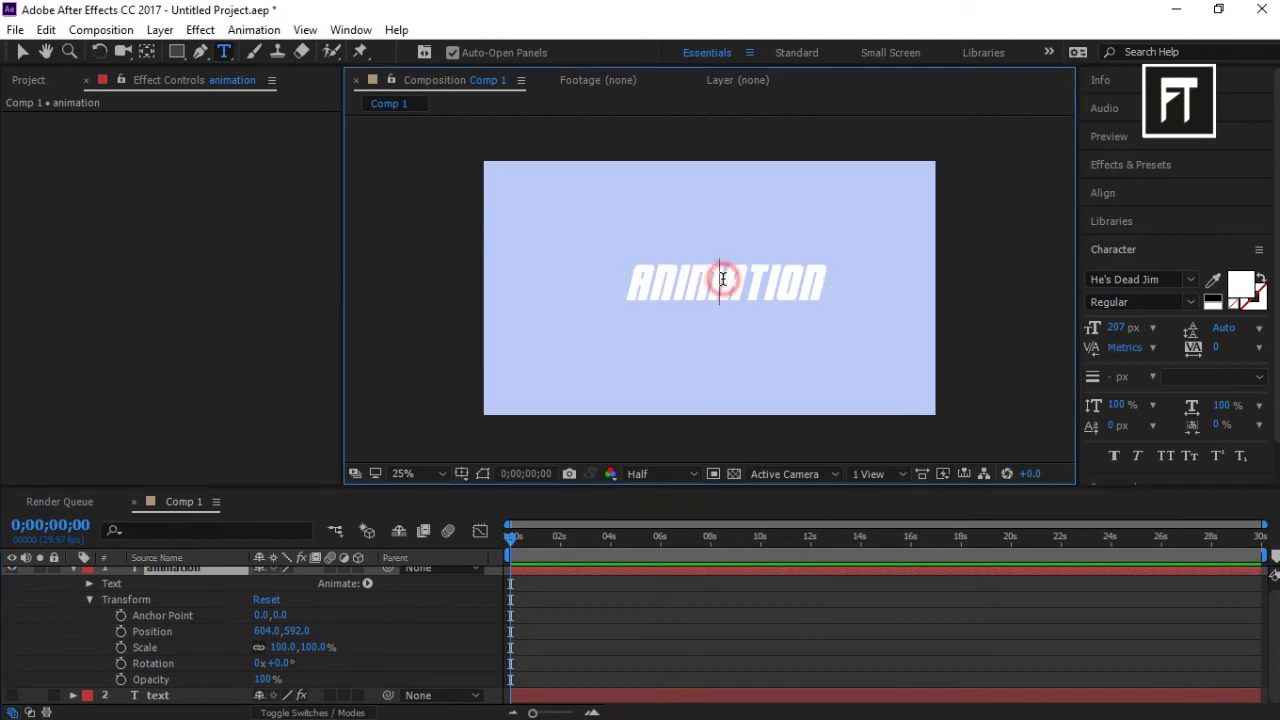
{"action": "left_click_drag", "start_coordinate": [743, 357], "coordinate": [385, 361]}
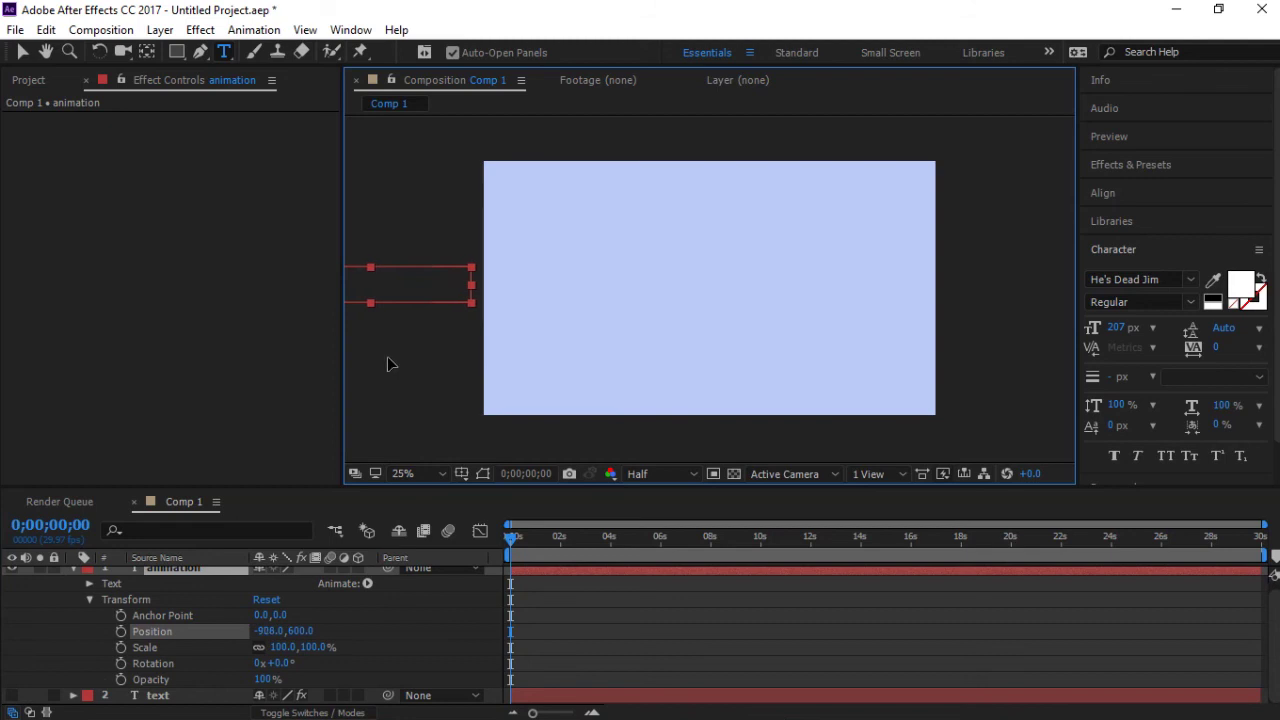
{"action": "left_click", "coordinate": [121, 632]}
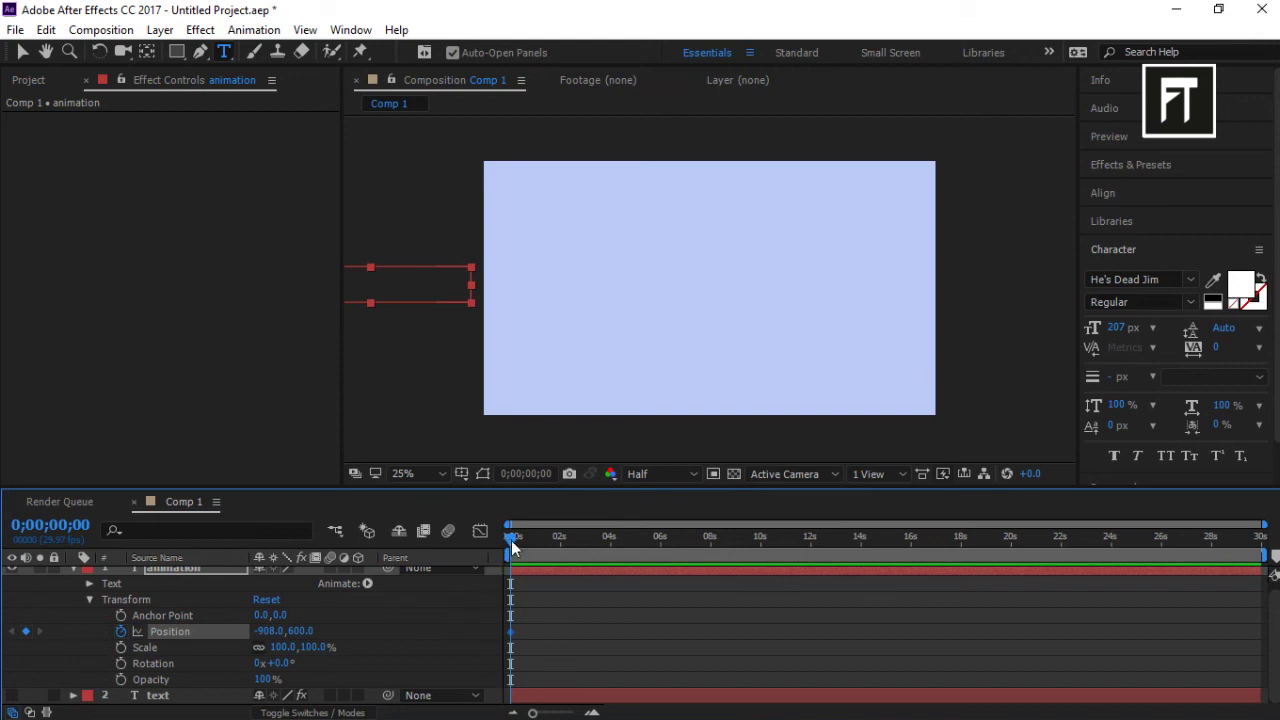
Move the animation text back to mid-frame at position 616, 632 at 0;00;04;03.
{"action": "left_click_drag", "start_coordinate": [511, 538], "coordinate": [617, 543]}
{"action": "left_click", "coordinate": [416, 284]}
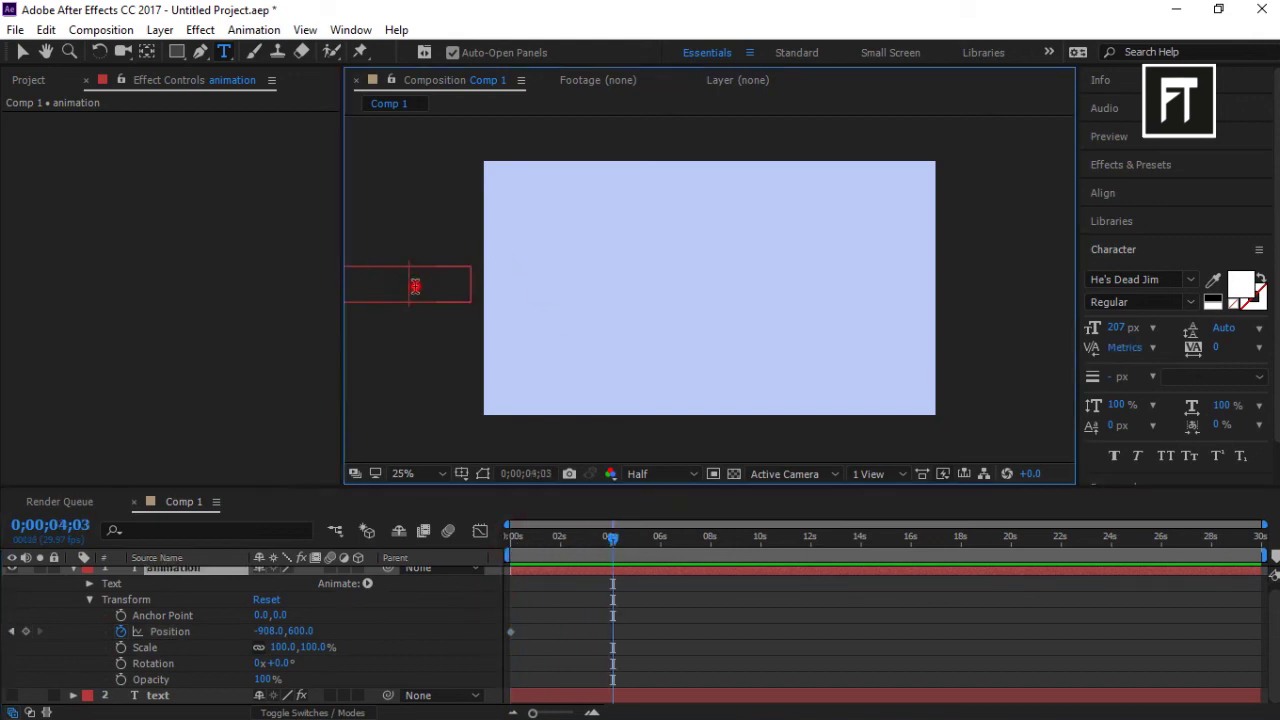
{"action": "double_click", "coordinate": [415, 287]}
{"action": "left_click_drag", "start_coordinate": [505, 385], "coordinate": [763, 374]}
{"action": "left_click", "coordinate": [766, 380]}
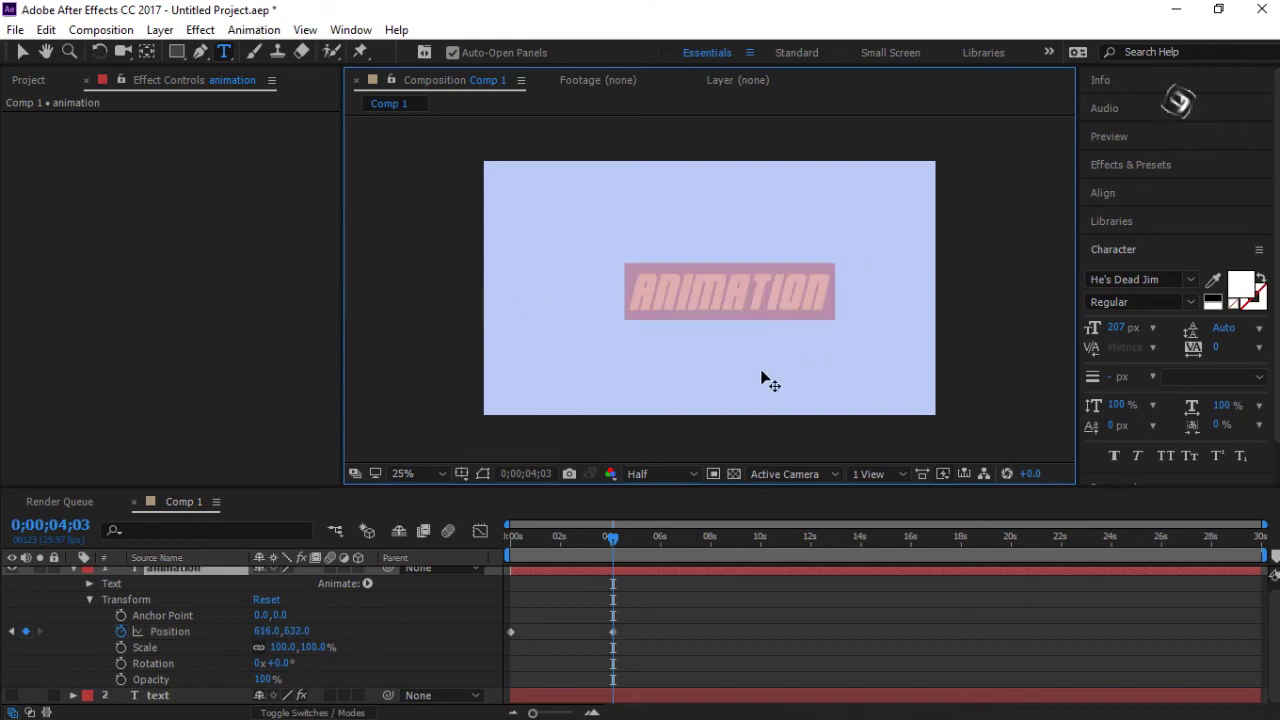
Delete both Position keyframes of the animation layer.
{"action": "left_click_drag", "start_coordinate": [614, 539], "coordinate": [646, 540]}
{"action": "left_click_drag", "start_coordinate": [640, 619], "coordinate": [490, 633]}
{"action": "key", "text": "Delete"}
Keyframe the animation layer's Scale reduced at 0 seconds, enlarged at about 4 seconds and slightly smaller at about 4.8 seconds, and preview it.
{"action": "key", "text": "Home"}
{"action": "left_click", "coordinate": [121, 647]}
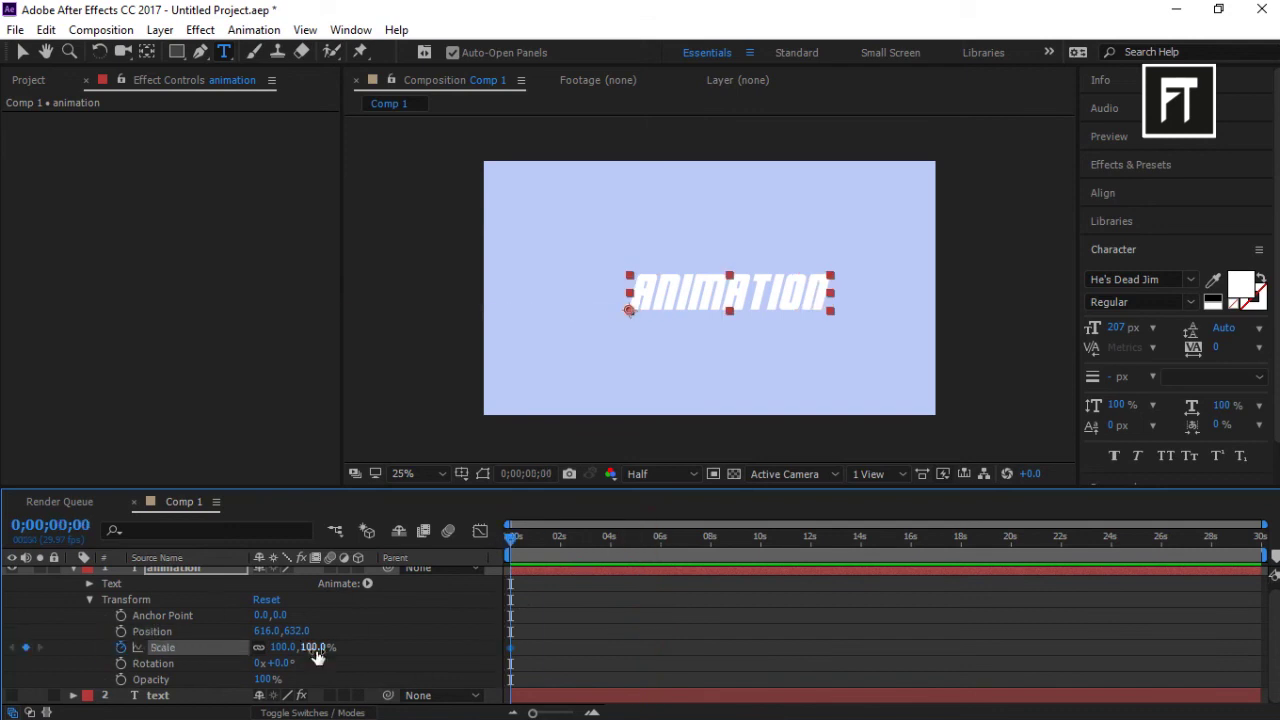
{"action": "left_click_drag", "start_coordinate": [318, 656], "coordinate": [225, 650]}
{"action": "left_click", "coordinate": [607, 539]}
{"action": "left_click_drag", "start_coordinate": [286, 647], "coordinate": [457, 652]}
{"action": "left_click_drag", "start_coordinate": [607, 539], "coordinate": [629, 541]}
{"action": "left_click_drag", "start_coordinate": [323, 647], "coordinate": [309, 647]}
{"action": "left_click_drag", "start_coordinate": [630, 532], "coordinate": [498, 552]}
{"action": "key", "text": "space"}
{"action": "key", "text": "space"}
Shift the middle Scale keyframe to about 2 seconds, and delete all Scale keyframes after previewing the motion.
{"action": "left_click_drag", "start_coordinate": [607, 649], "coordinate": [558, 648]}
{"action": "left_click_drag", "start_coordinate": [638, 539], "coordinate": [405, 513]}
{"action": "key", "text": "space"}
{"action": "key", "text": "space"}
{"action": "key", "text": "Delete"}
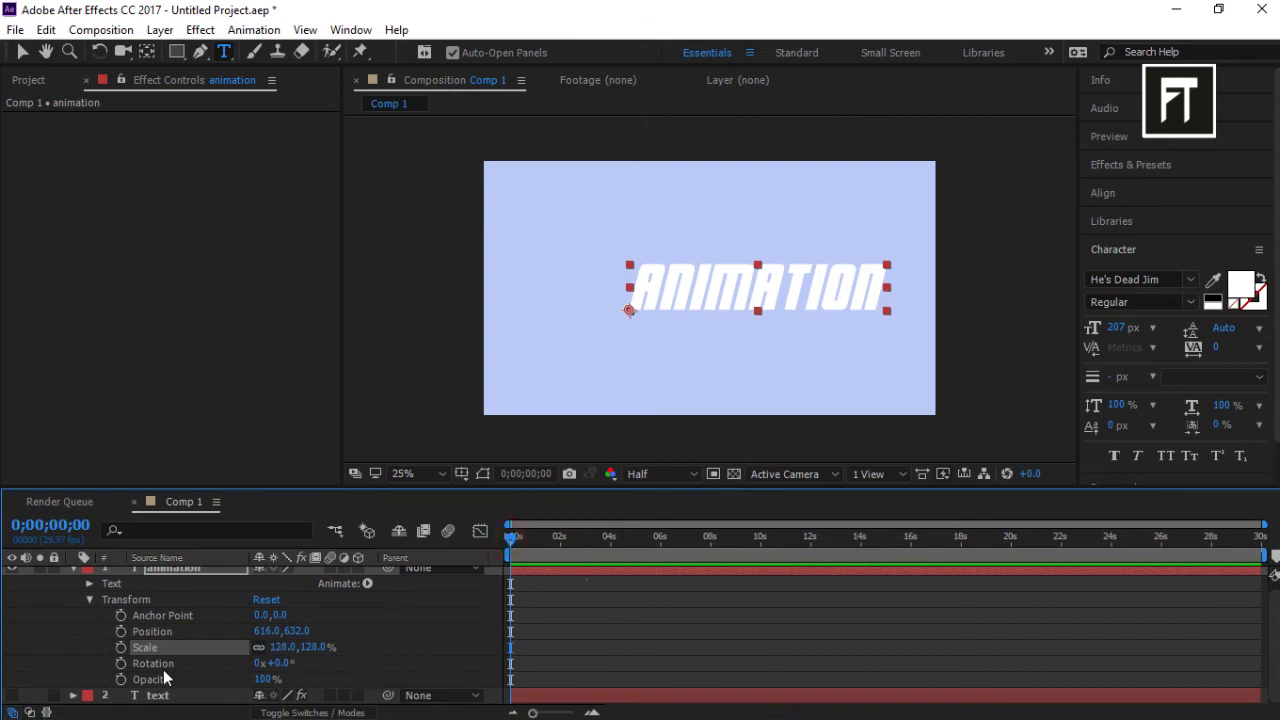
Keyframe the animation layer's Opacity to fade in from a reduced value at 0 seconds to 100% at 0;00;02;23.
{"action": "left_click", "coordinate": [121, 679]}
{"action": "left_click_drag", "start_coordinate": [264, 680], "coordinate": [150, 680]}
{"action": "left_click_drag", "start_coordinate": [510, 537], "coordinate": [580, 540]}
{"action": "left_click_drag", "start_coordinate": [259, 680], "coordinate": [748, 678]}
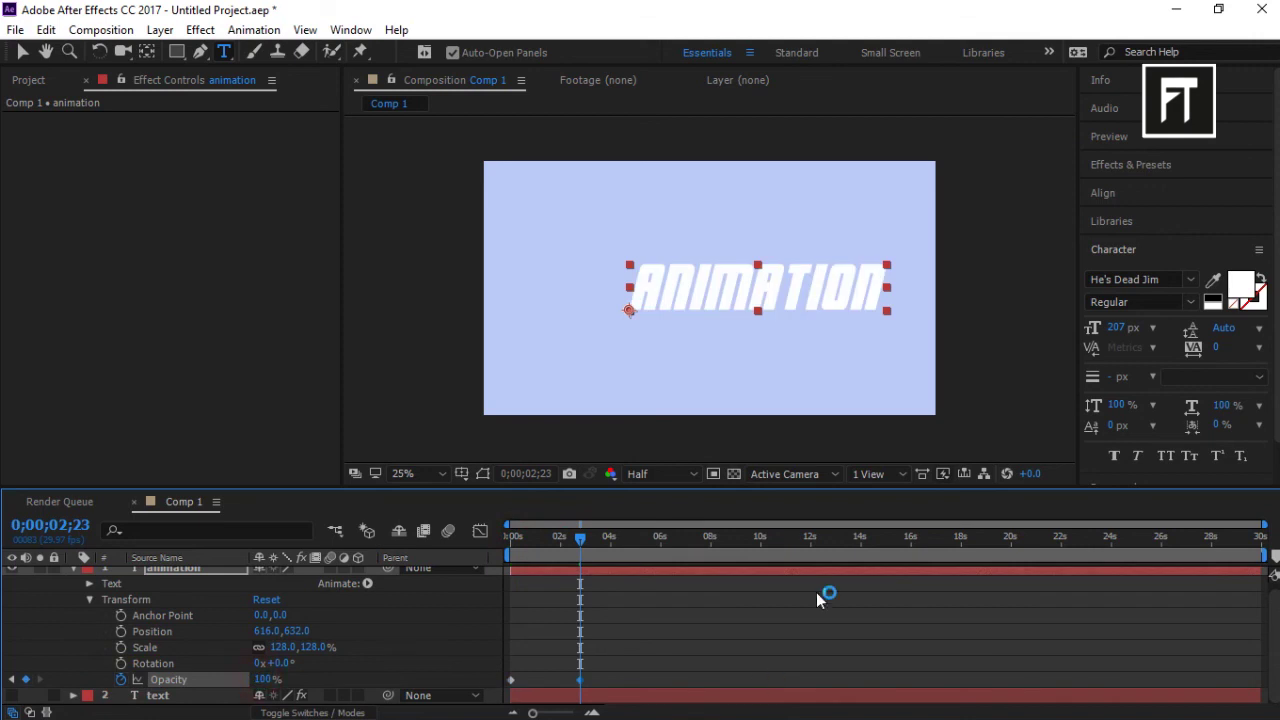